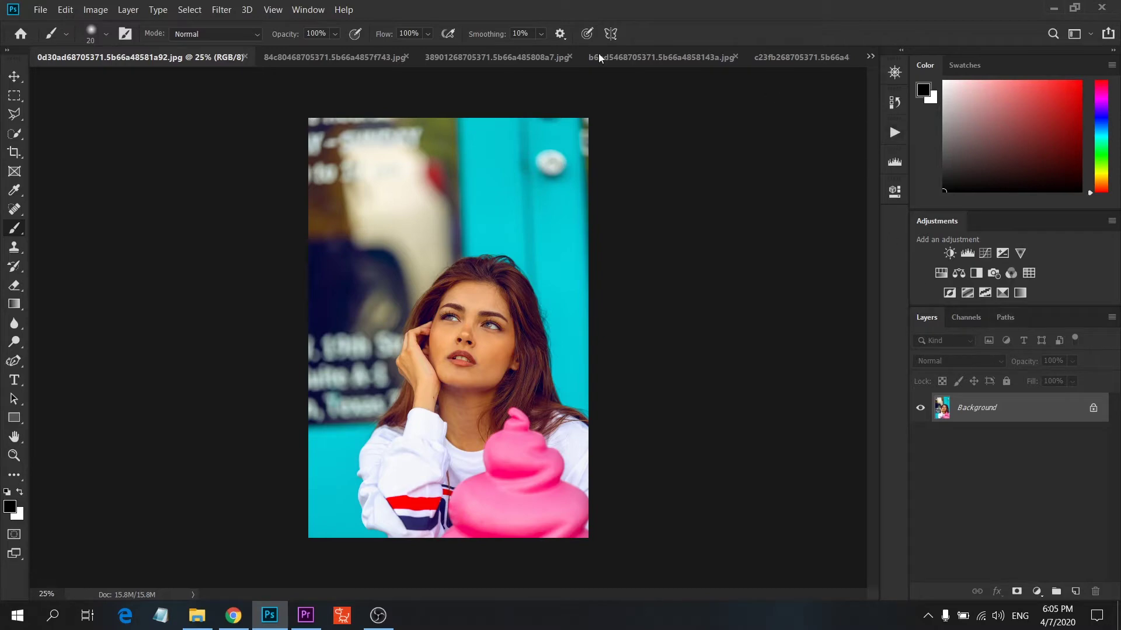
- Show the Actions panel and create a new action set named NOO
click(307, 10)
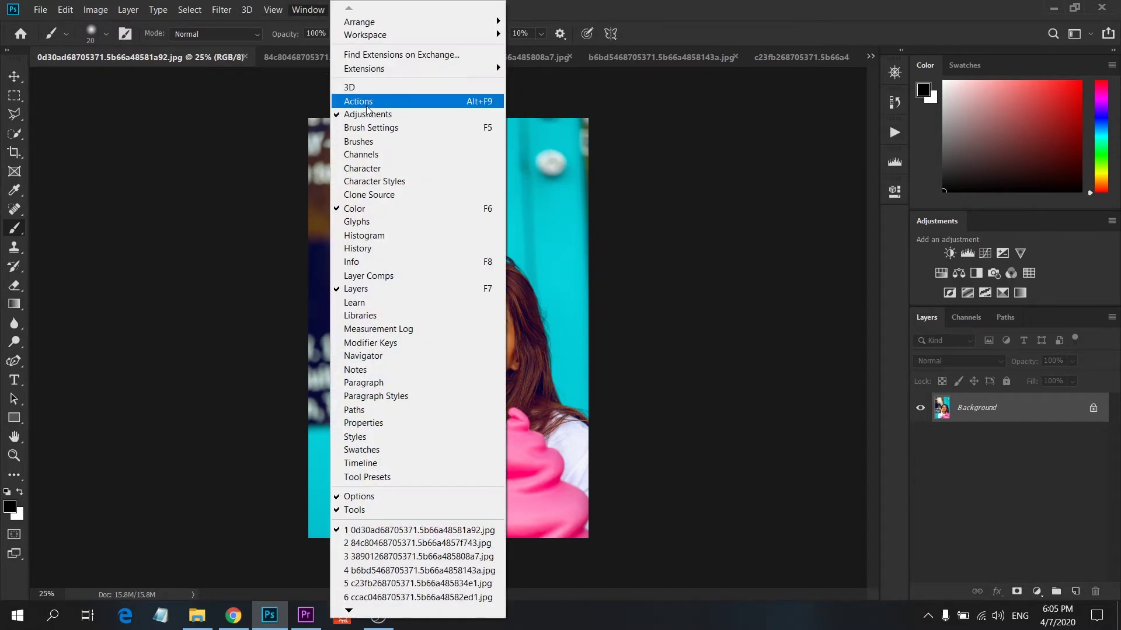
click(373, 100)
click(809, 207)
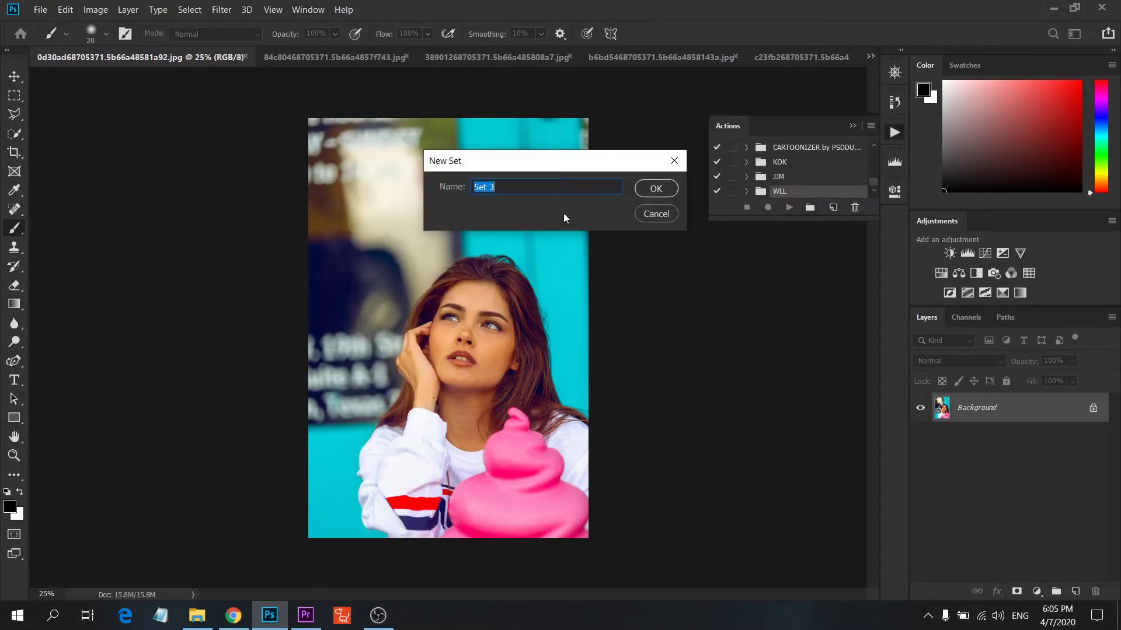
drag(512, 167, 687, 291)
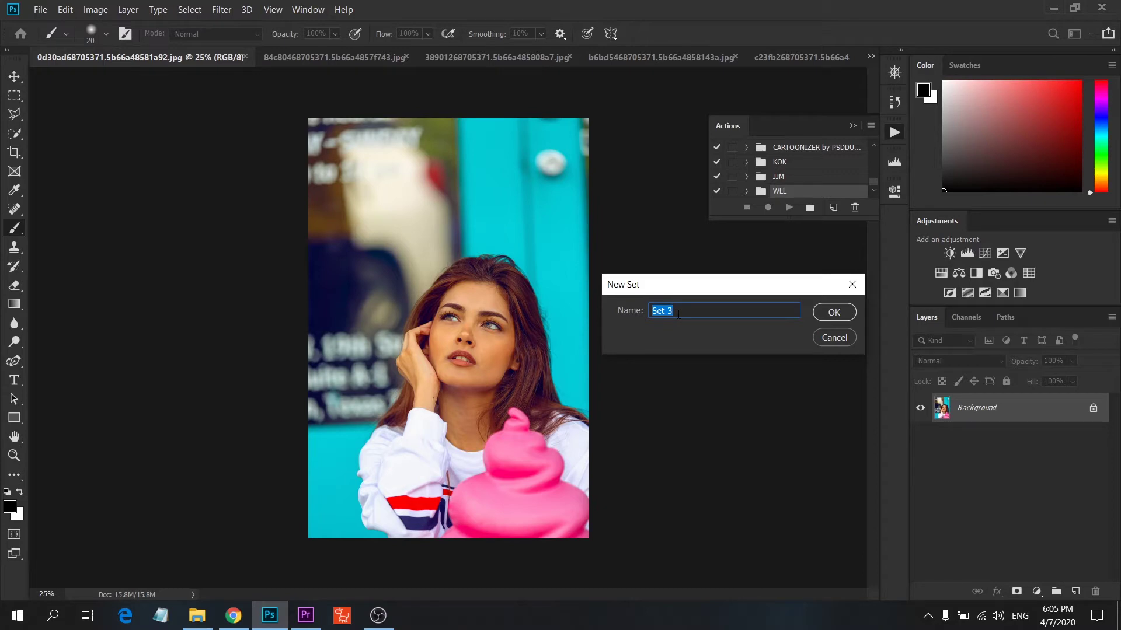
text(NOO)
click(839, 313)
- Create a Green action named NOO with shortcut F3, and start recording despite the shortcut warning
click(833, 207)
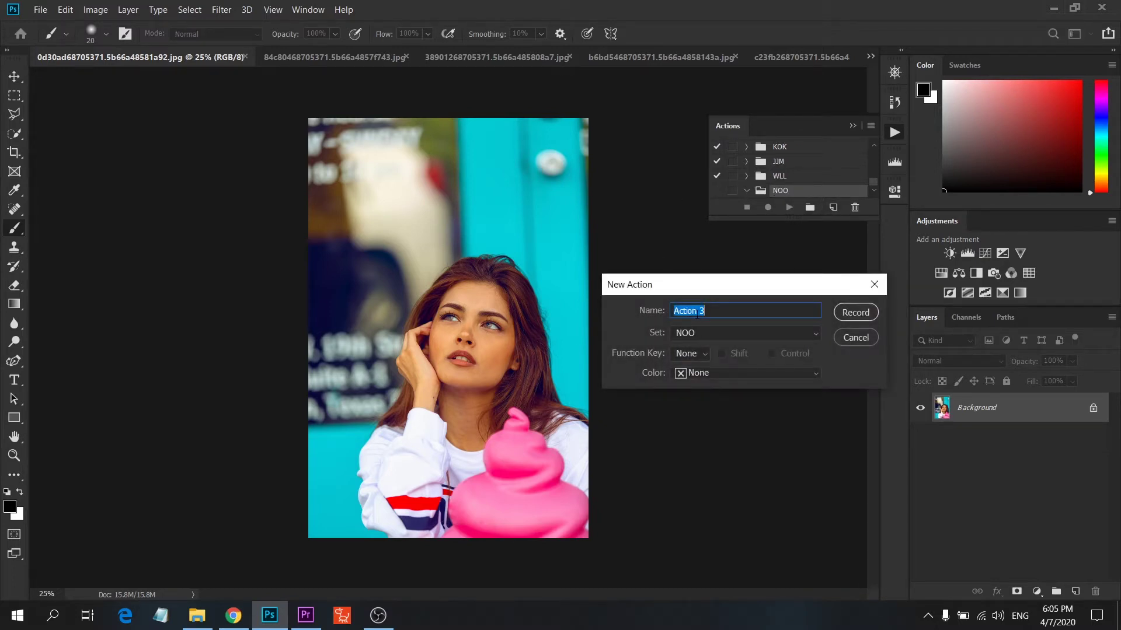
text(NOO)
click(698, 356)
click(723, 372)
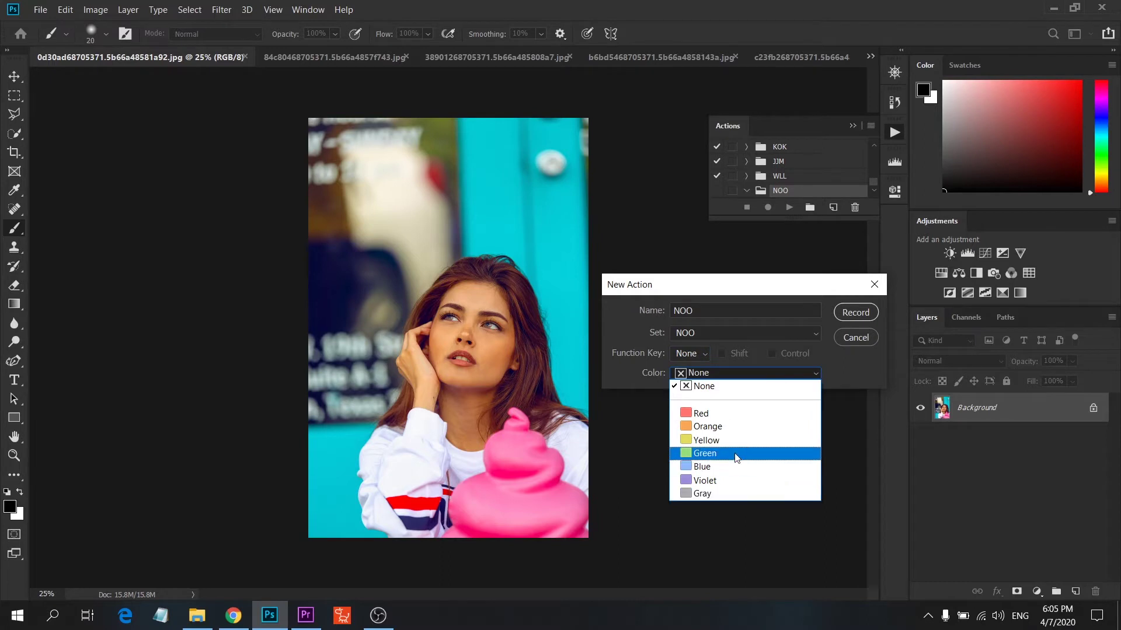
click(734, 452)
click(704, 354)
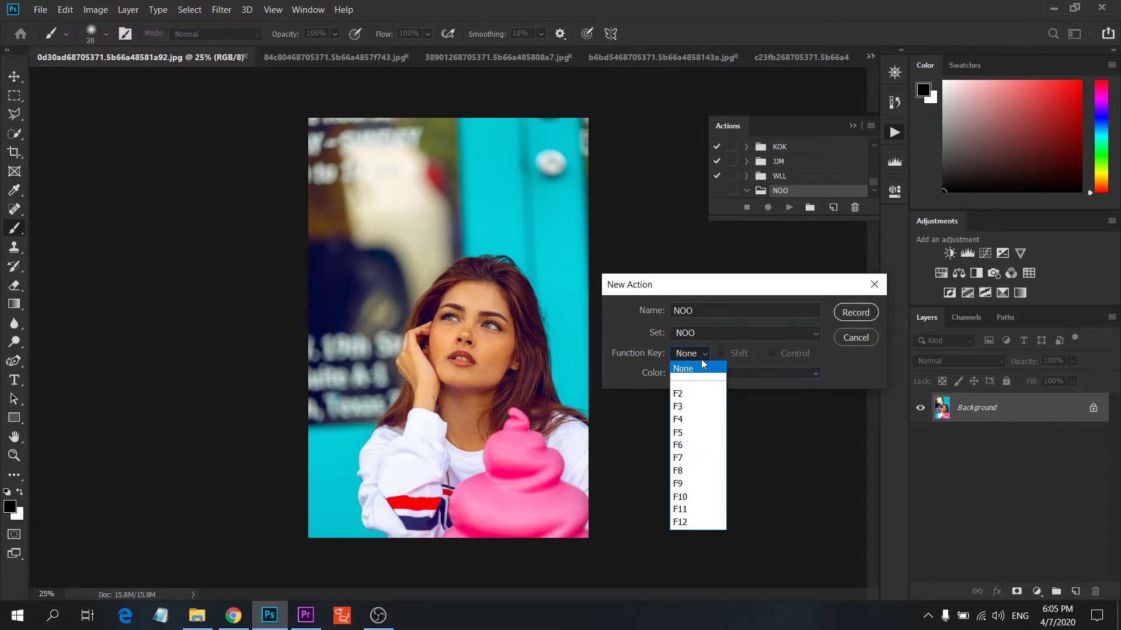
click(679, 406)
click(852, 308)
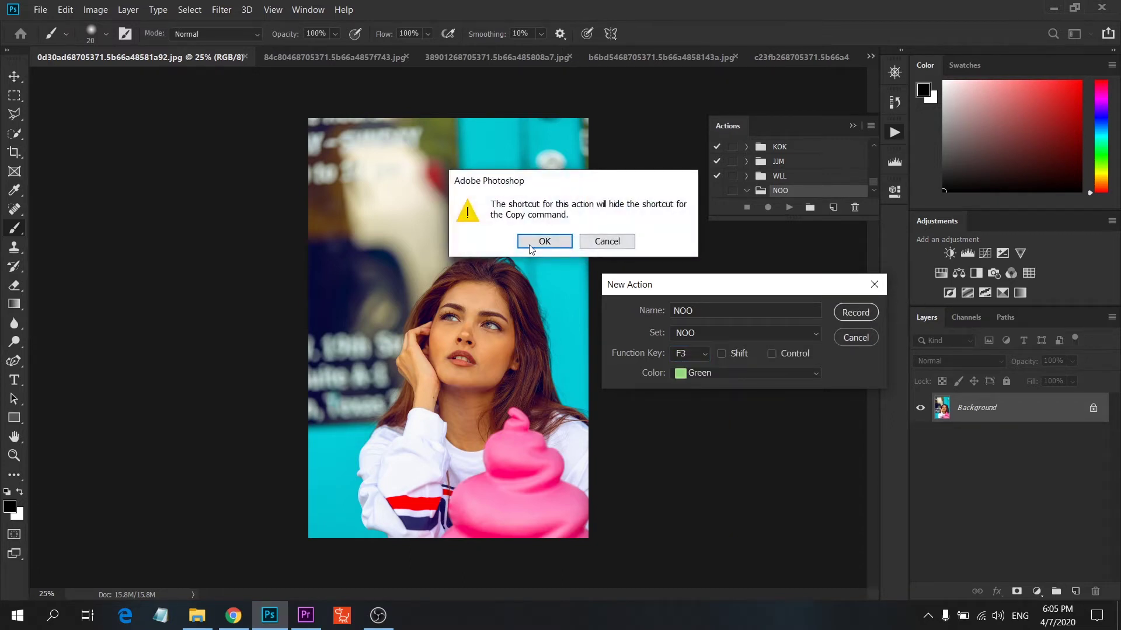
click(543, 241)
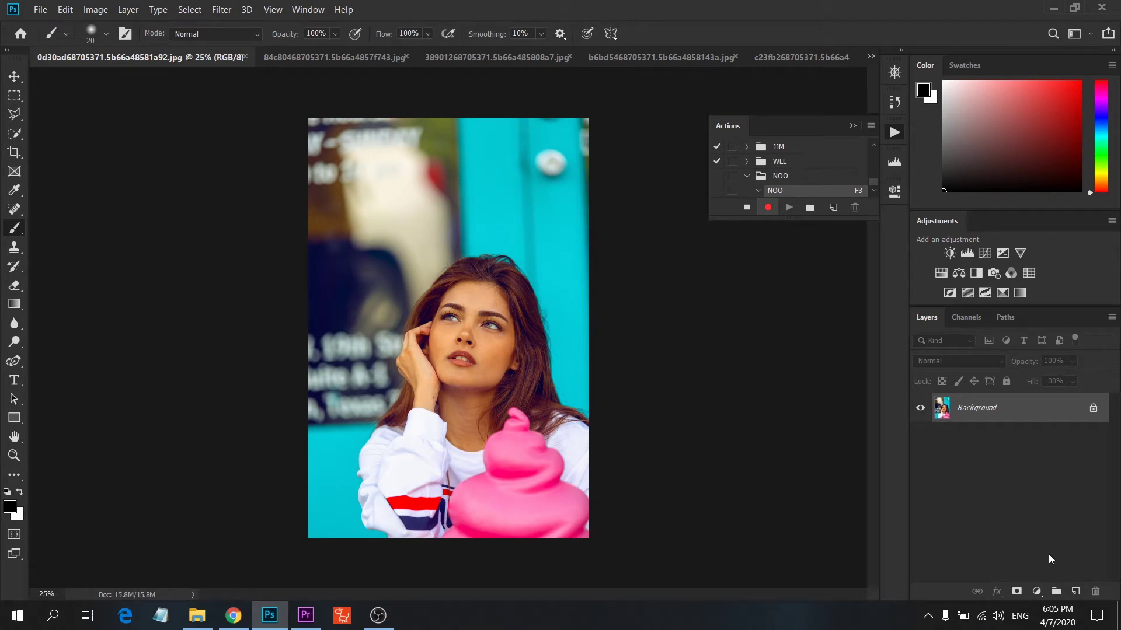
- Duplicate the Background layer and add a Brightness/Contrast layer at Brightness 8, Contrast 6
drag(1036, 422, 1075, 592)
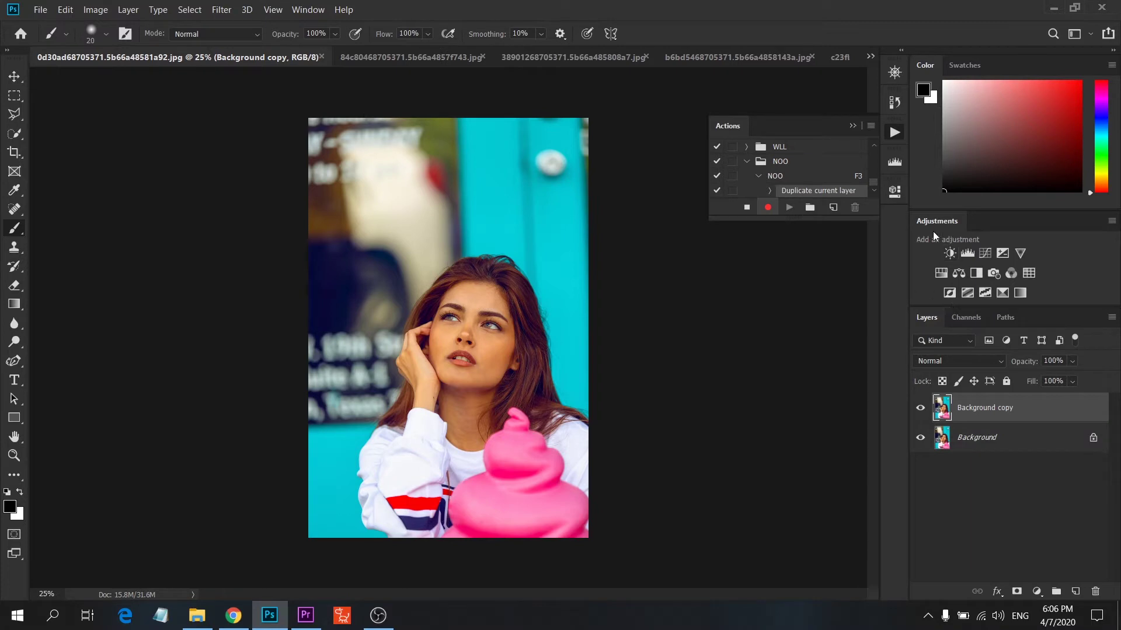
click(952, 255)
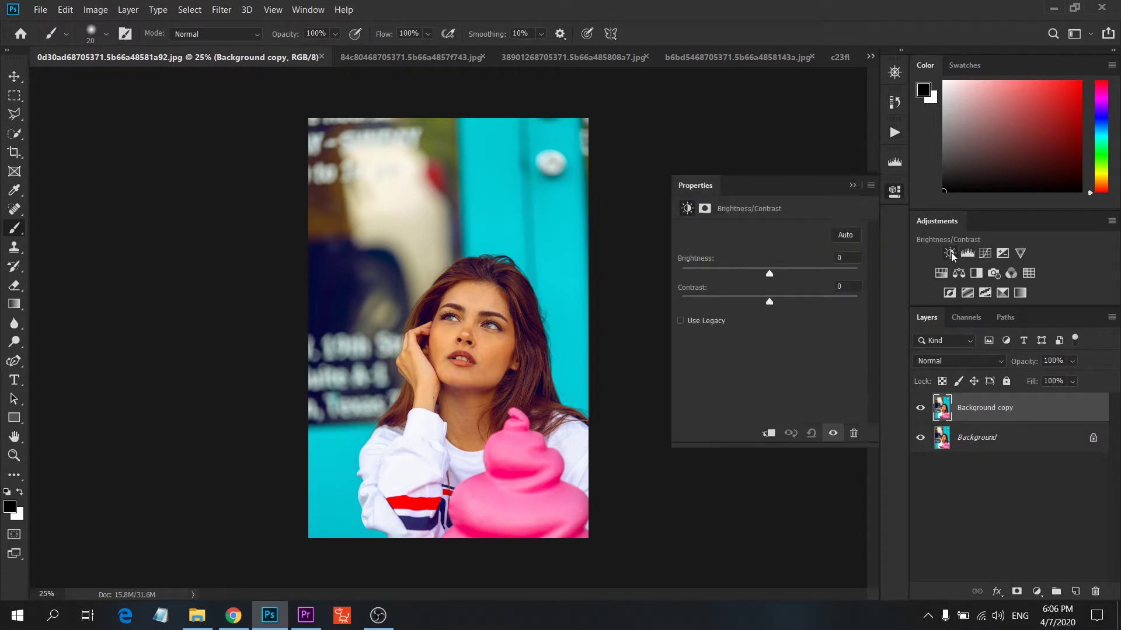
mouse_move(770, 271)
mouse_down()
mouse_move(782, 272)
mouse_move(761, 275)
mouse_move(784, 285)
mouse_up()
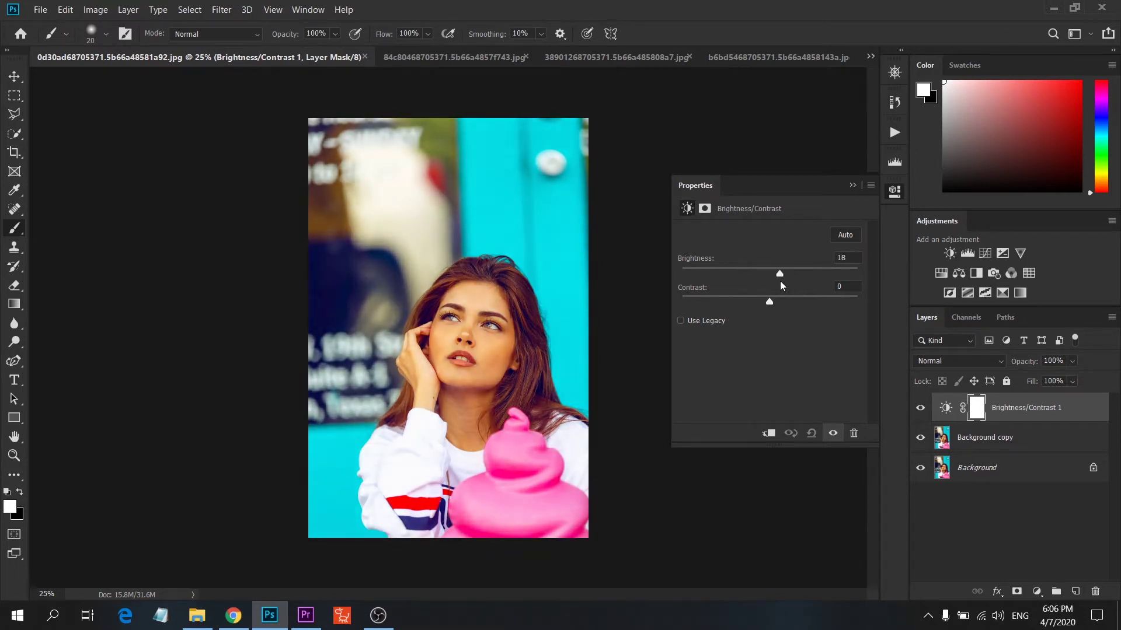
click(844, 236)
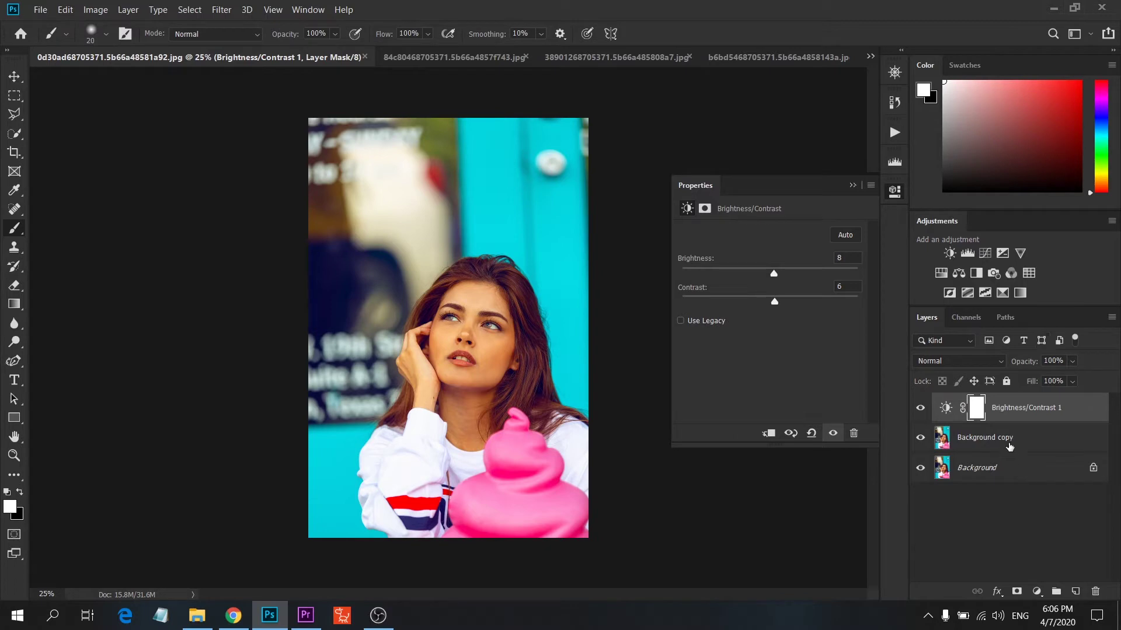
- Add a Color Balance layer with midtones -22, -3, +23, then select Background copy
click(958, 273)
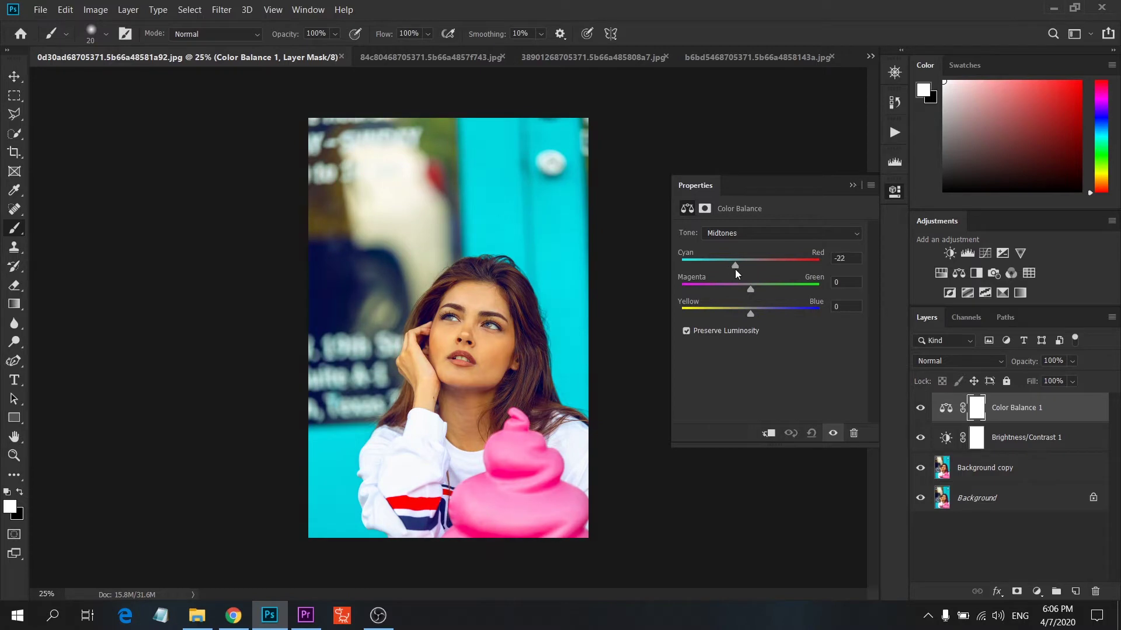
mouse_move(750, 314)
mouse_down()
mouse_move(769, 314)
mouse_move(748, 290)
mouse_up()
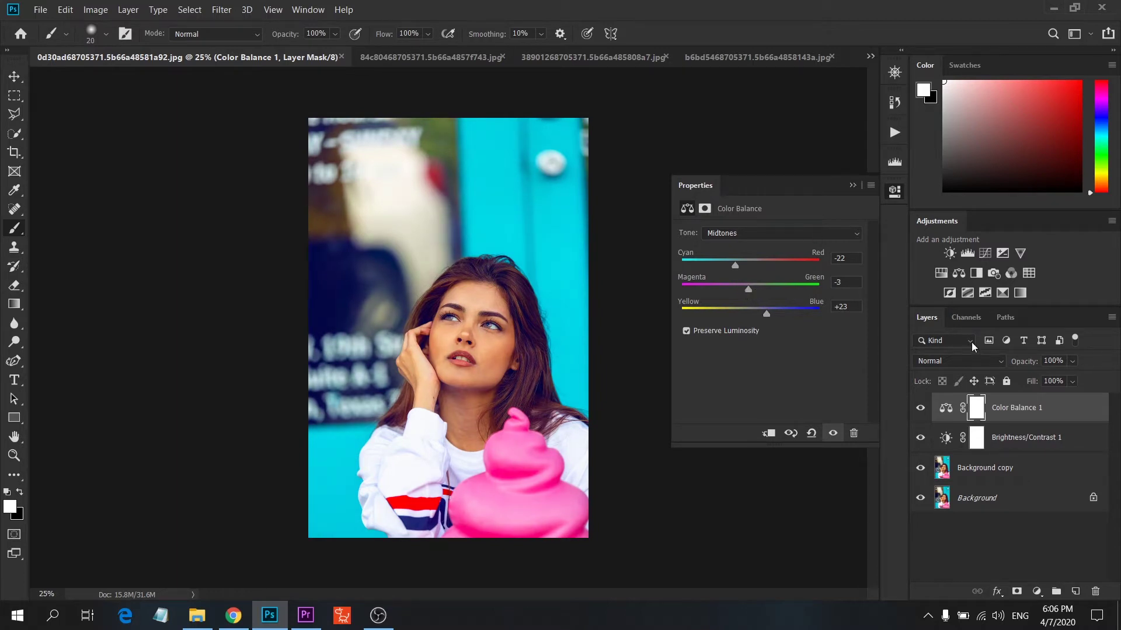
click(984, 473)
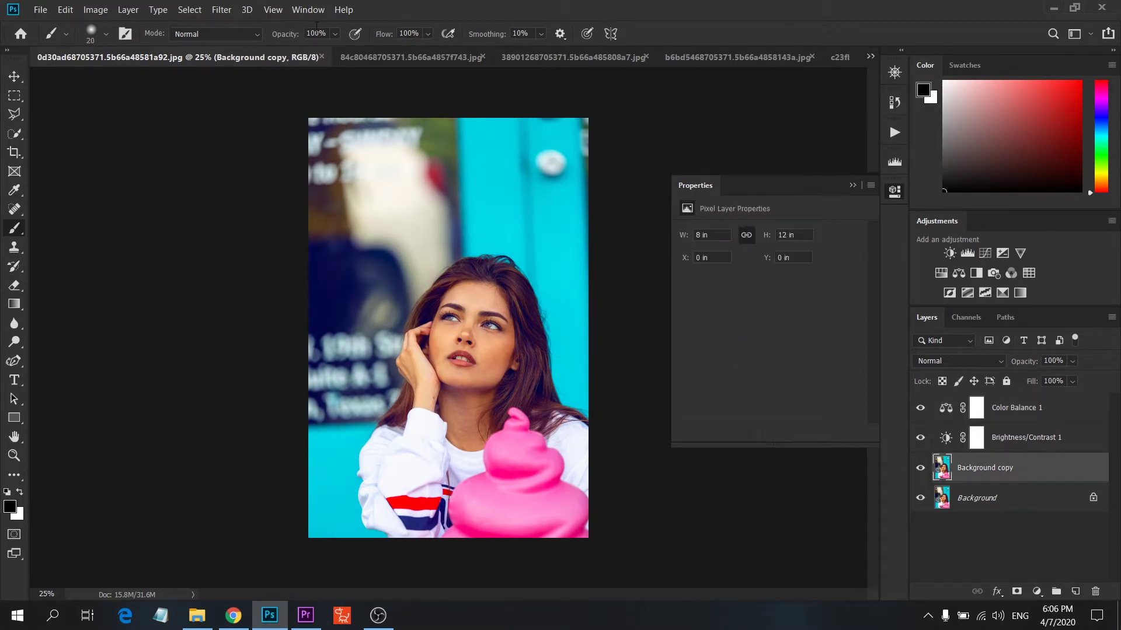
click(228, 13)
- In Camera Raw Filter with Before/After view, set Exposure +0.05 and Temperature -9
click(279, 91)
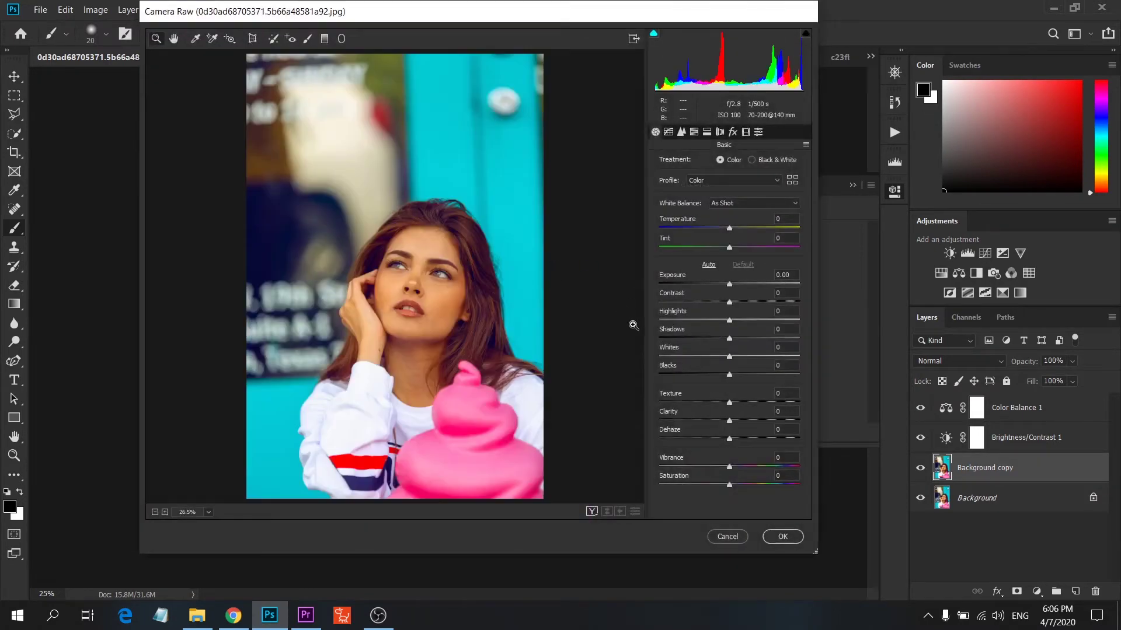
click(592, 511)
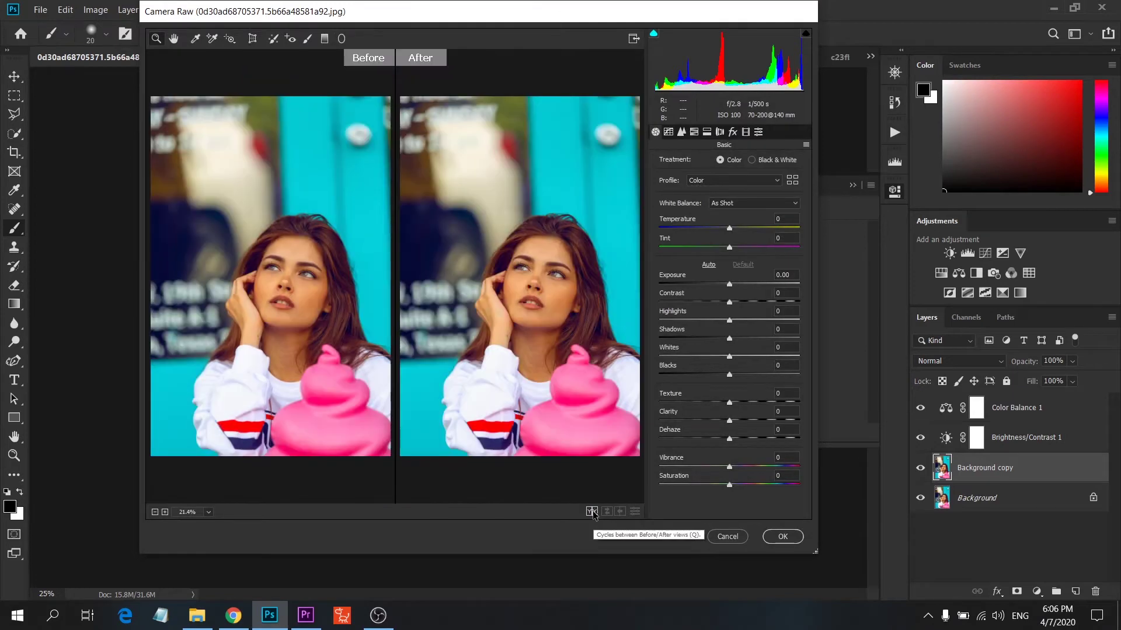
click(560, 276)
click(497, 242)
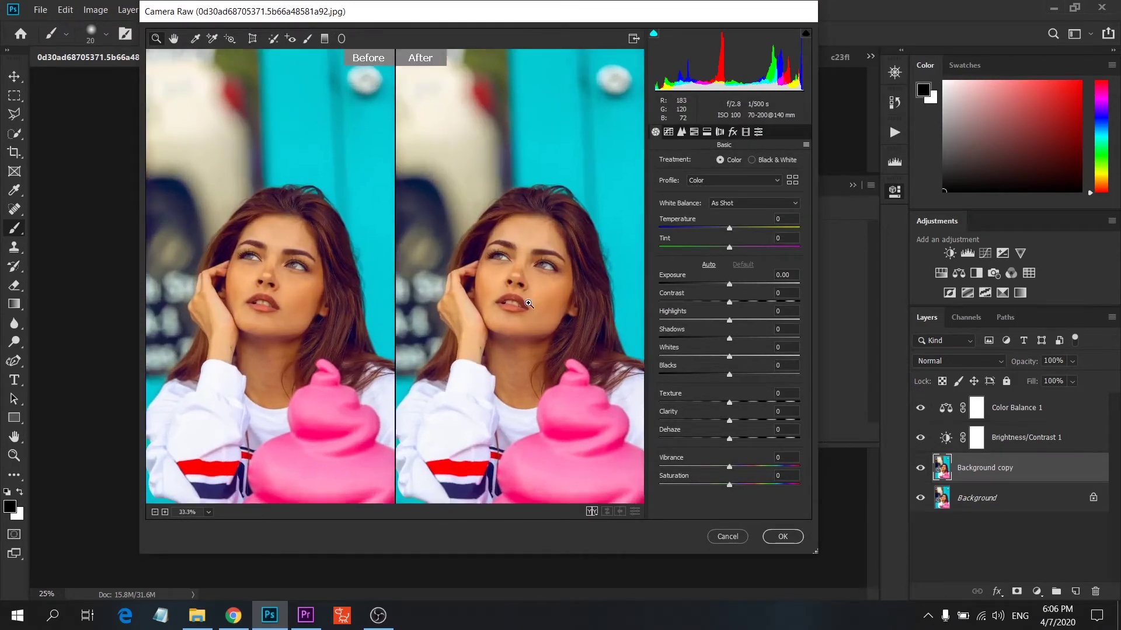
click(497, 242)
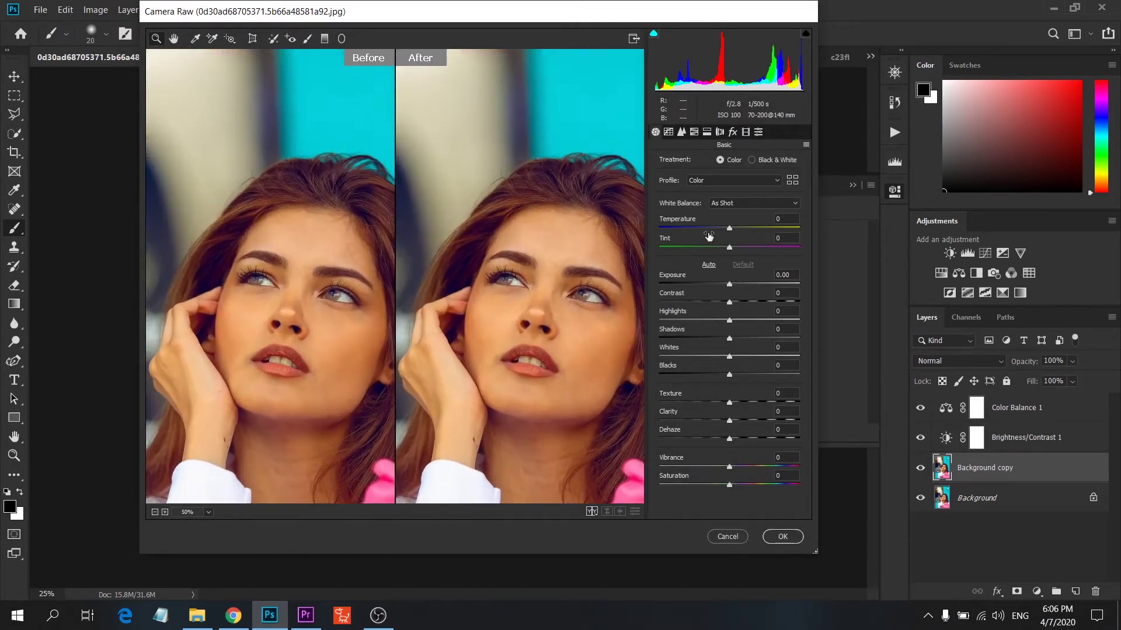
drag(731, 283, 732, 284)
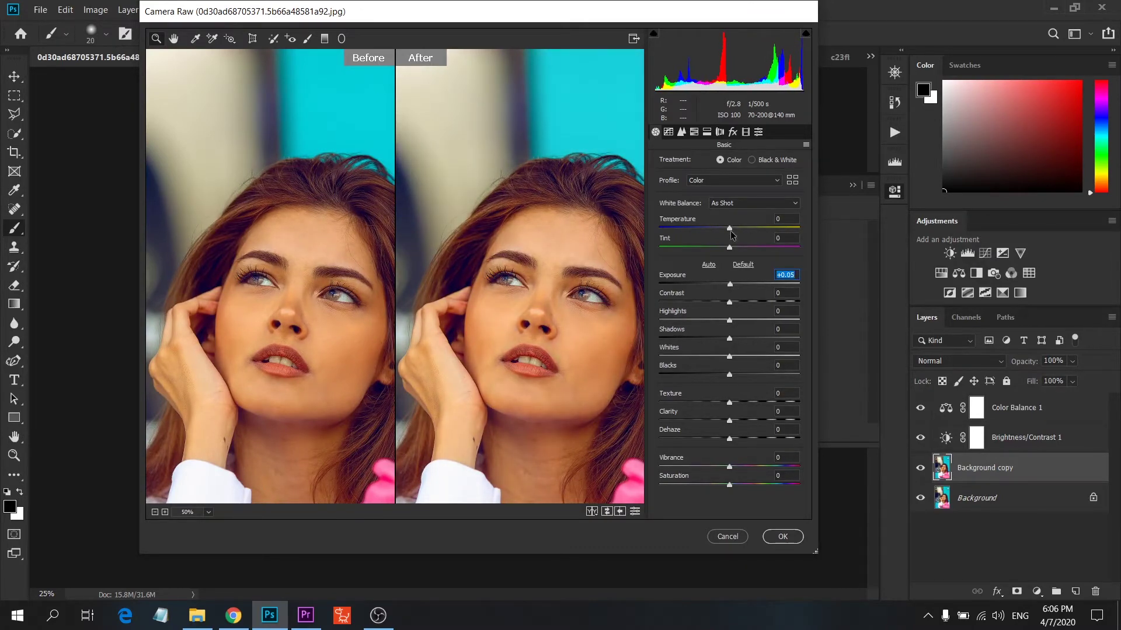
drag(729, 228, 723, 227)
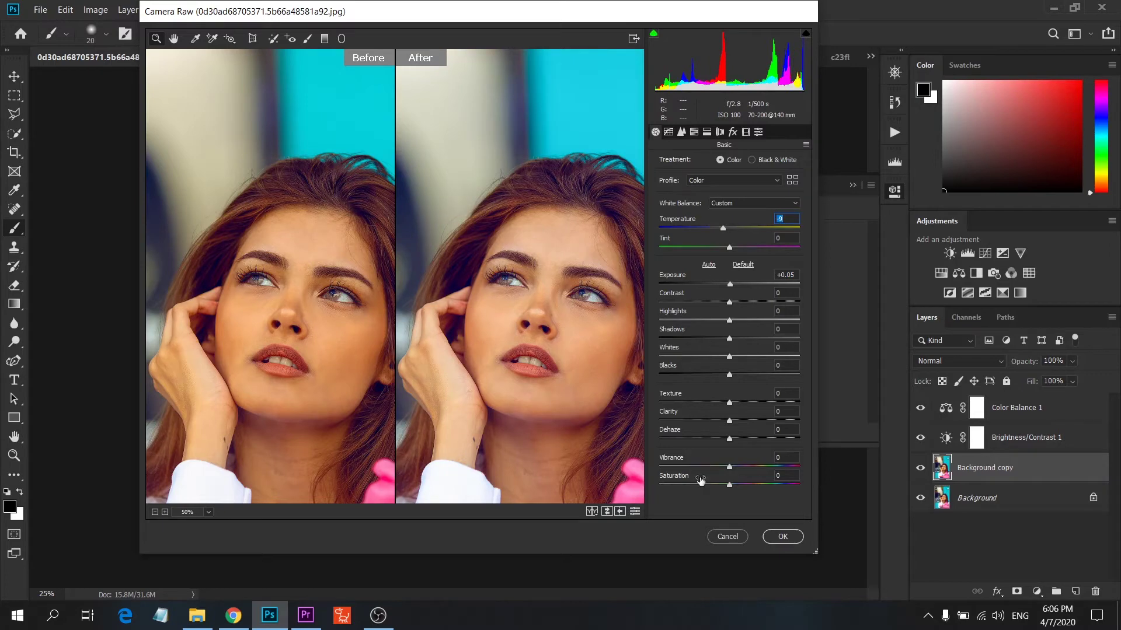
- Set Vibrance -21, Clarity and Texture -13, Blacks -24, Highlights +63 and Shadows +28
mouse_move(729, 467)
mouse_down()
mouse_move(754, 473)
mouse_move(711, 475)
mouse_move(718, 439)
mouse_up()
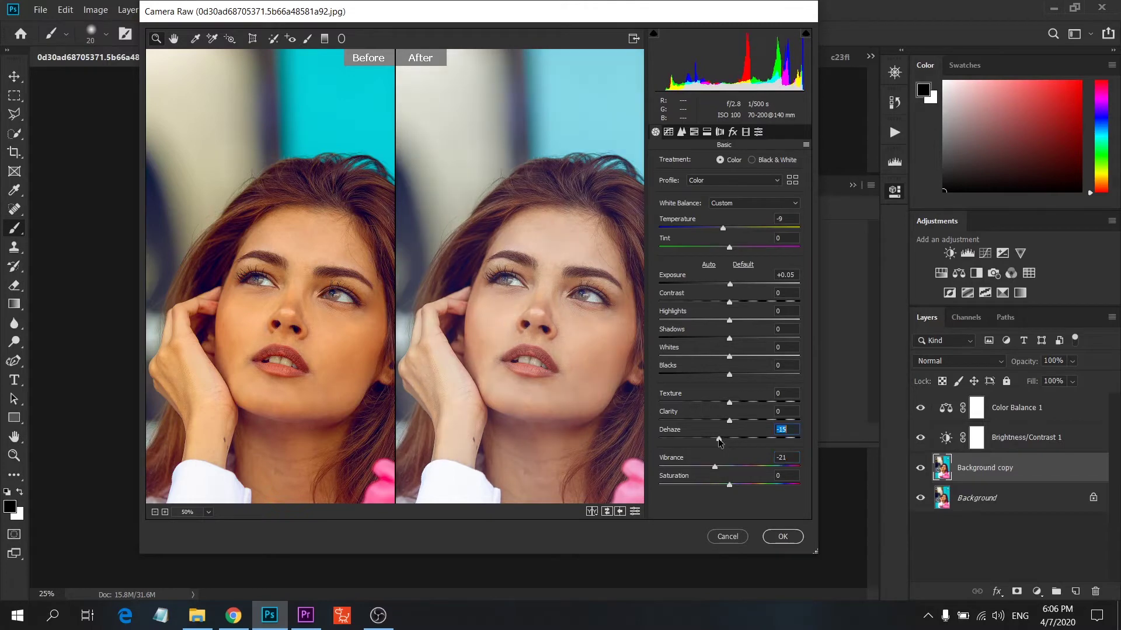
drag(729, 420, 721, 411)
click(721, 401)
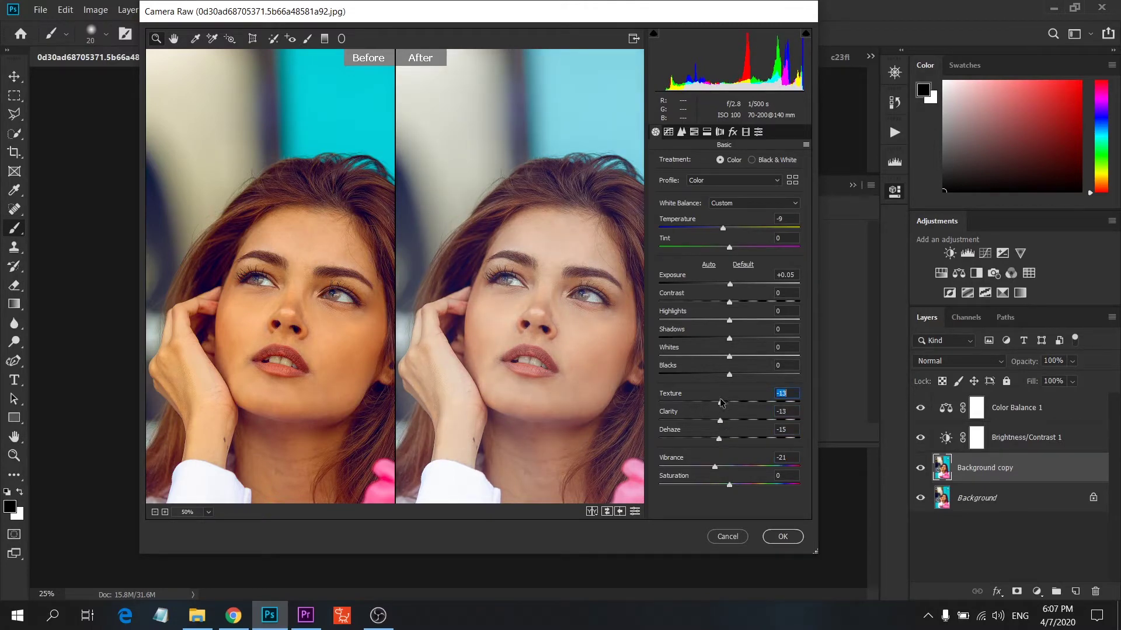
mouse_move(729, 375)
mouse_down()
mouse_move(711, 376)
mouse_move(764, 360)
mouse_up()
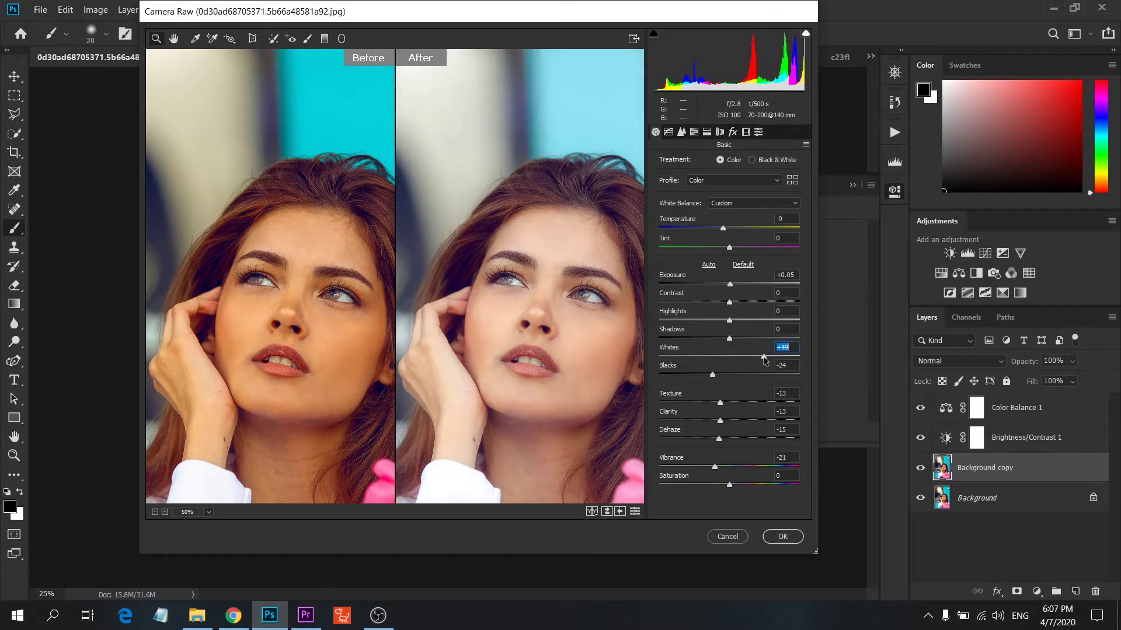
drag(737, 319, 774, 322)
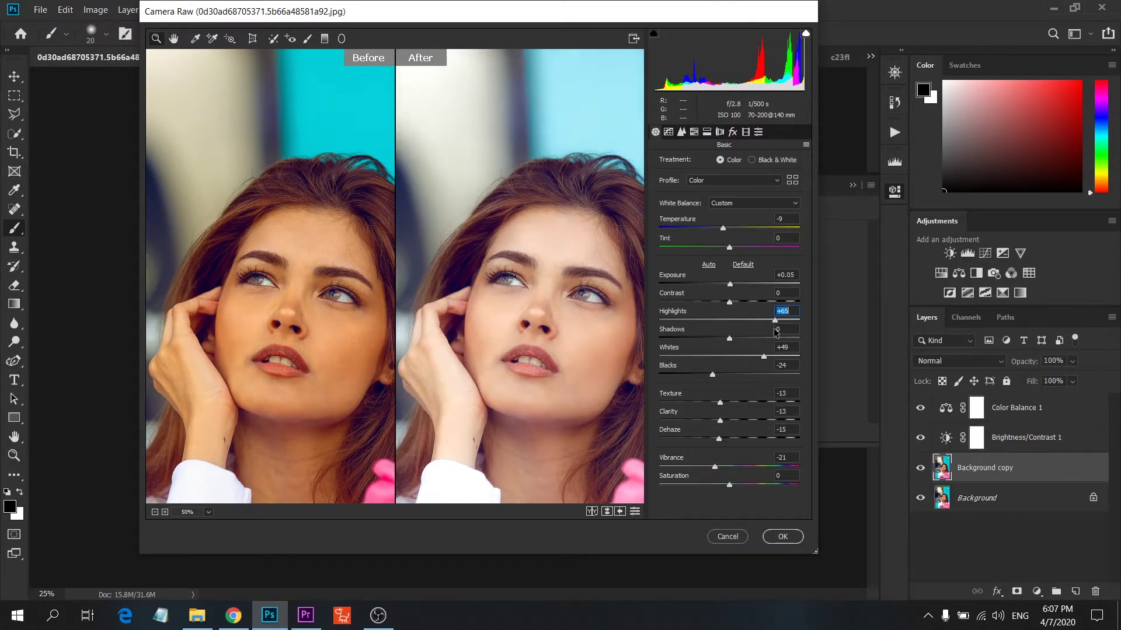
drag(712, 339, 751, 339)
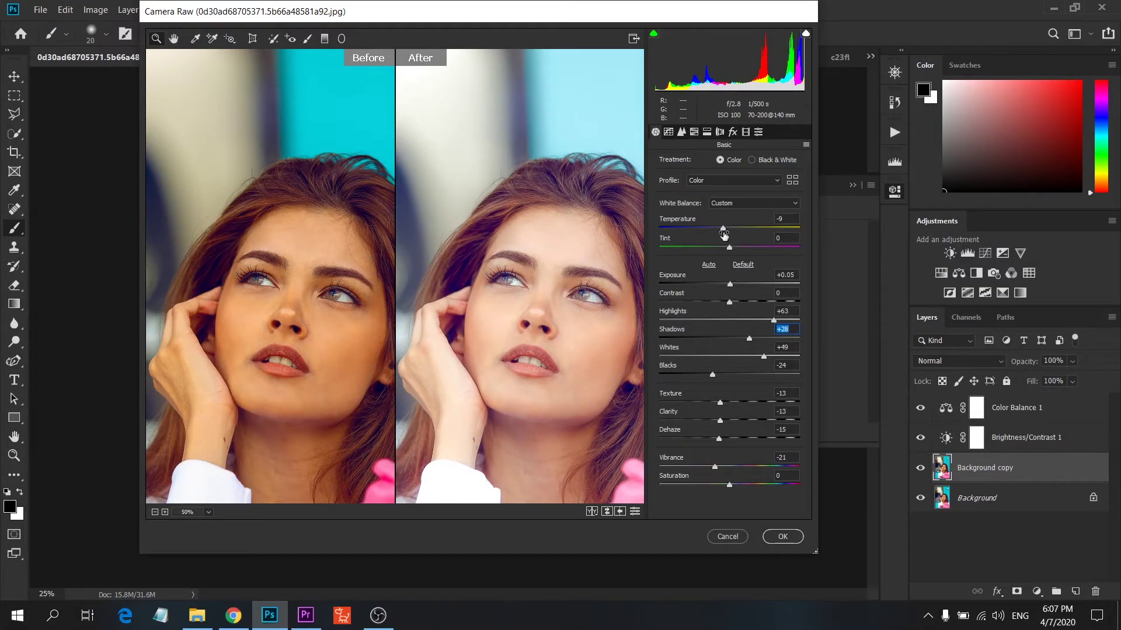
- In Camera Raw HSL Saturation, desaturate Reds and Oranges and adjust Blues and Magentas
click(681, 133)
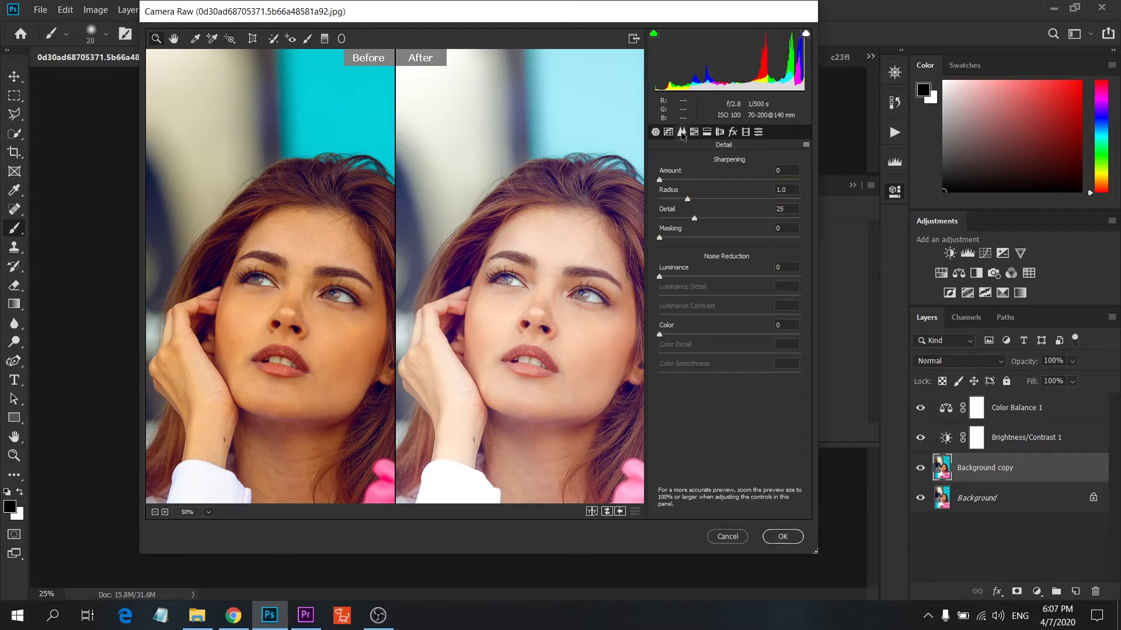
click(694, 132)
click(705, 164)
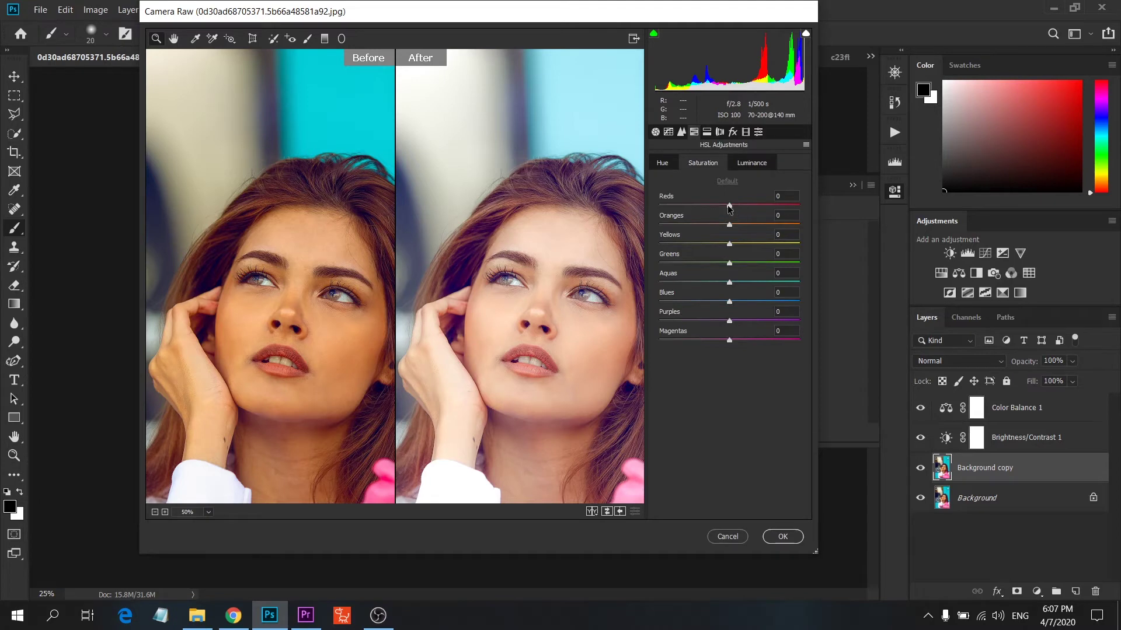
drag(729, 209, 709, 209)
drag(729, 224, 718, 225)
mouse_move(729, 302)
mouse_down()
mouse_move(750, 301)
mouse_move(713, 303)
mouse_move(737, 285)
mouse_move(718, 285)
mouse_up()
mouse_move(733, 341)
mouse_down()
mouse_move(761, 341)
mouse_move(738, 320)
mouse_up()
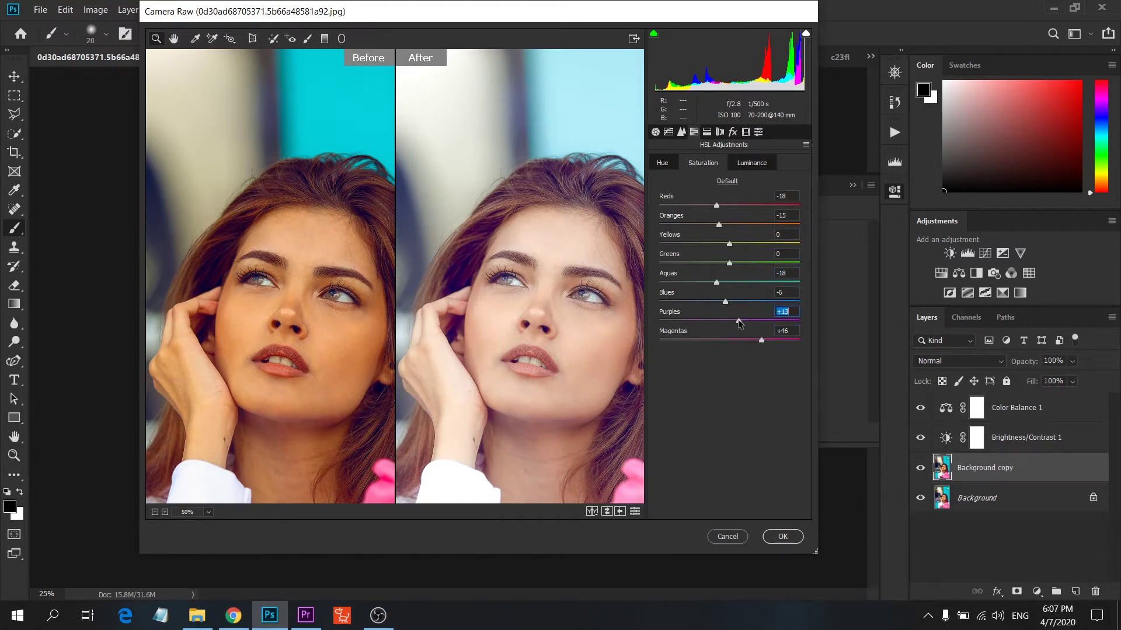
- Set HSL Luminance: Reds -7, Yellows lighter, Magentas -20
click(750, 164)
click(728, 205)
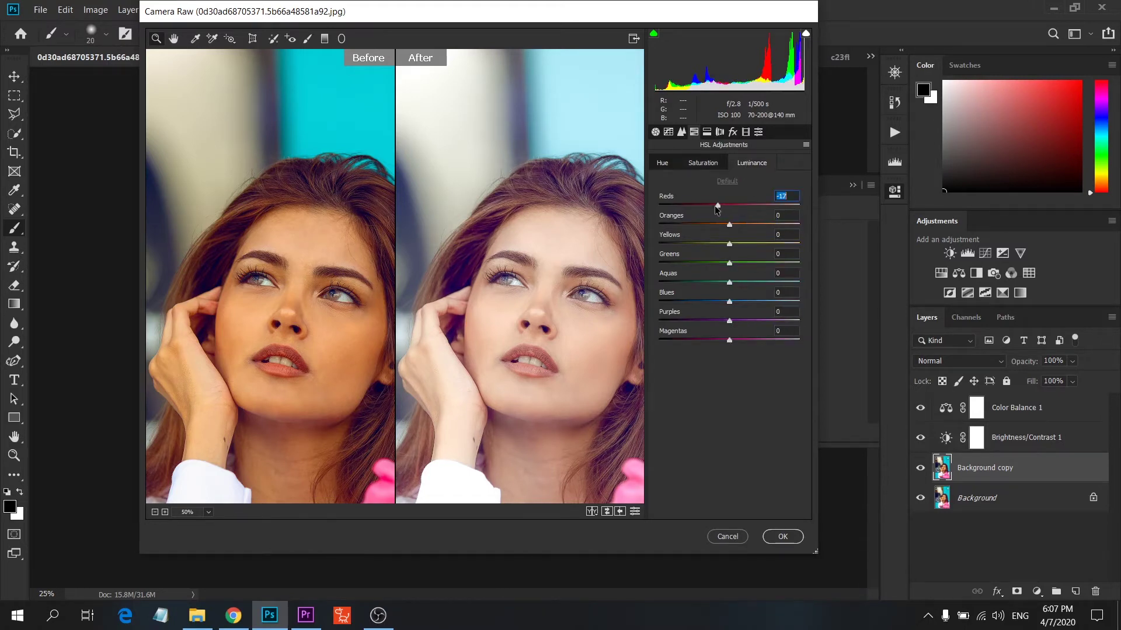
drag(717, 206, 749, 225)
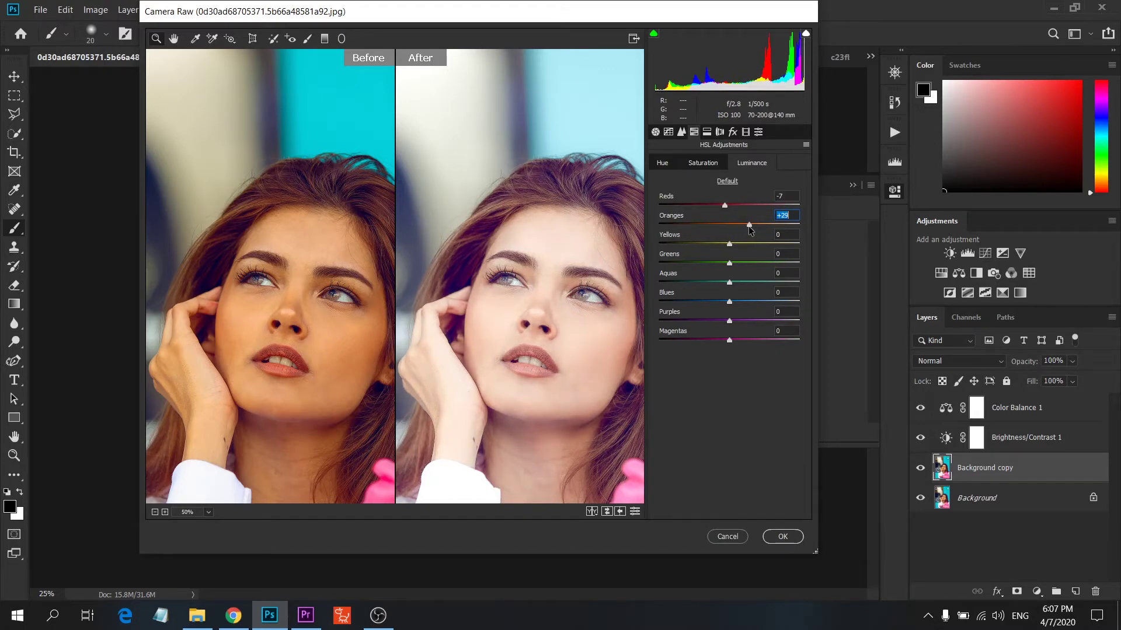
drag(729, 244, 737, 248)
mouse_move(729, 340)
mouse_down()
mouse_move(717, 342)
mouse_move(734, 302)
mouse_move(719, 302)
mouse_move(722, 284)
mouse_up()
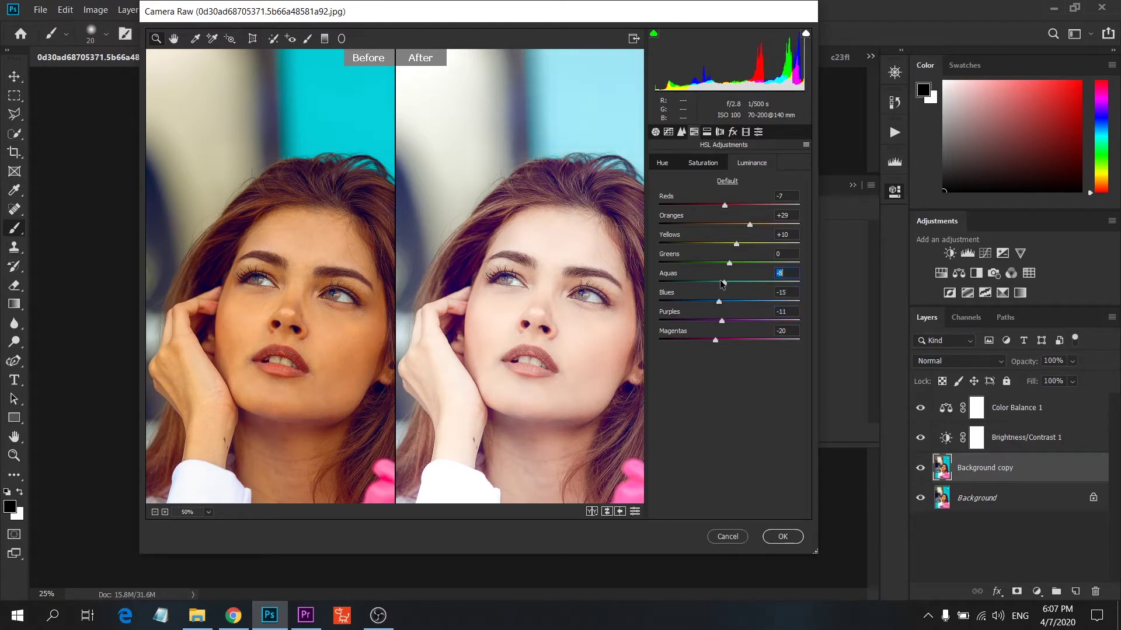
- Set saturation to Reds +43, Yellows -34, Blues +50, and apply the Camera Raw filter
click(696, 167)
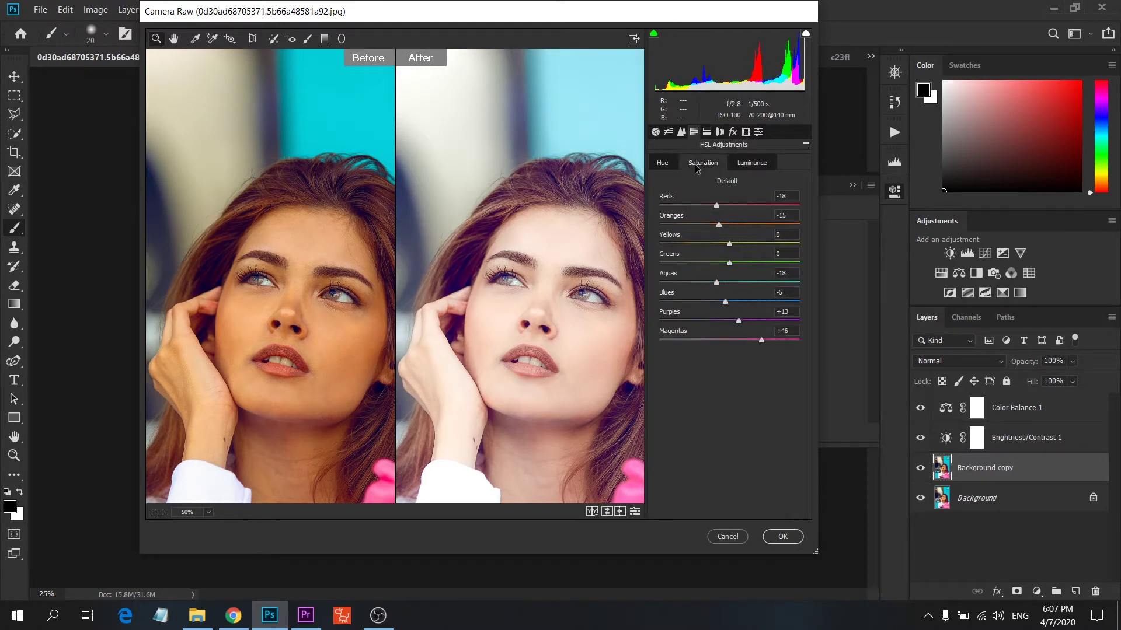
drag(753, 205, 761, 209)
drag(729, 245, 707, 245)
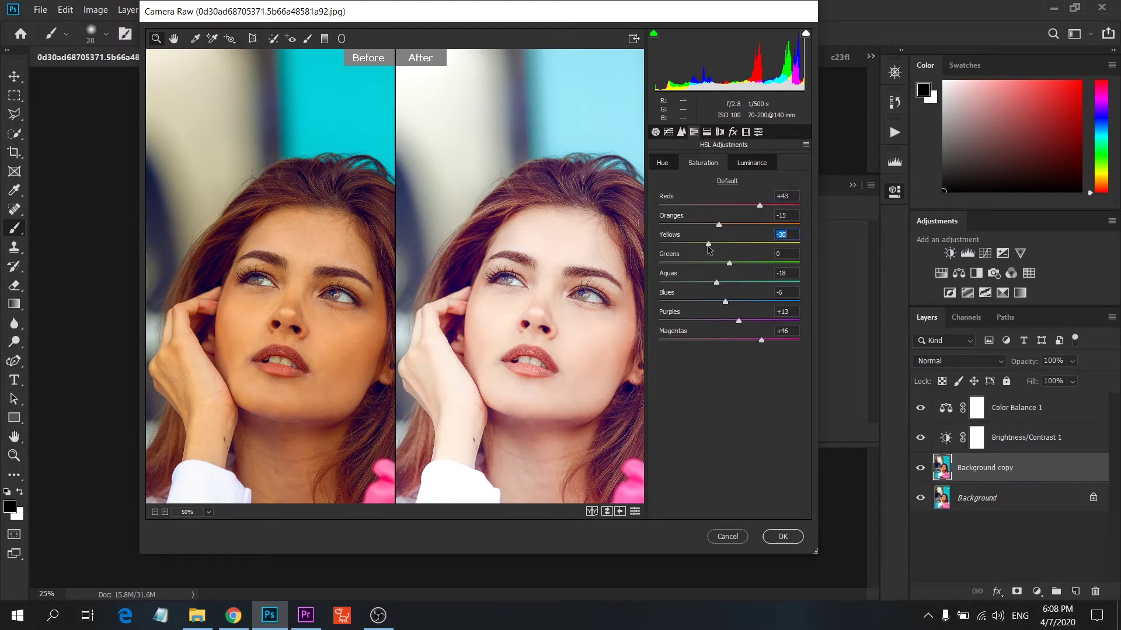
drag(707, 301, 764, 302)
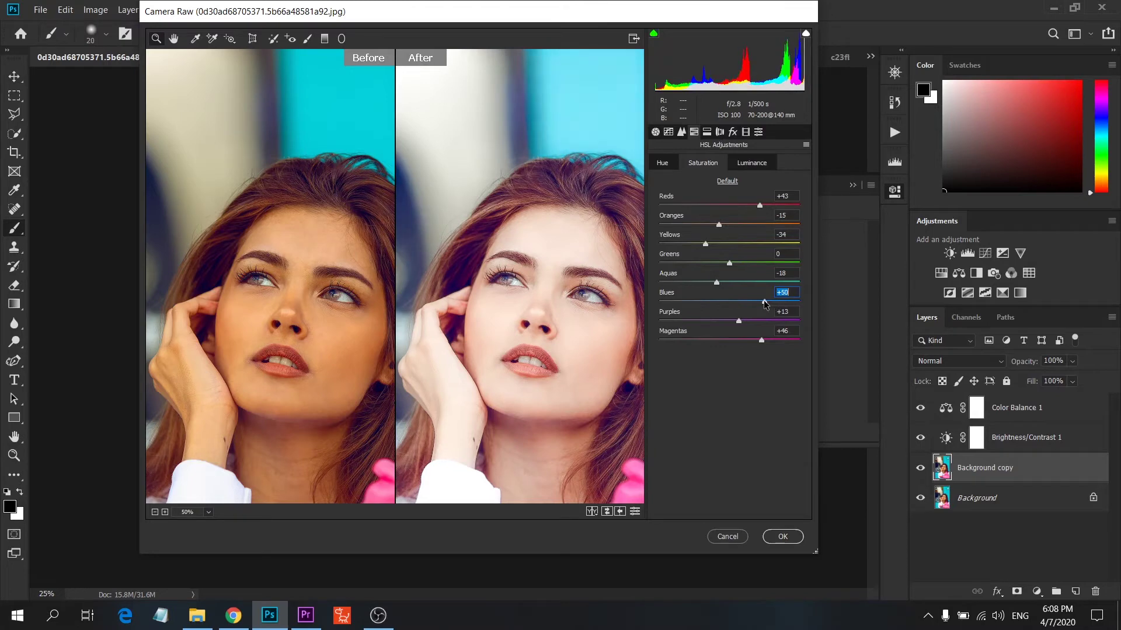
click(776, 538)
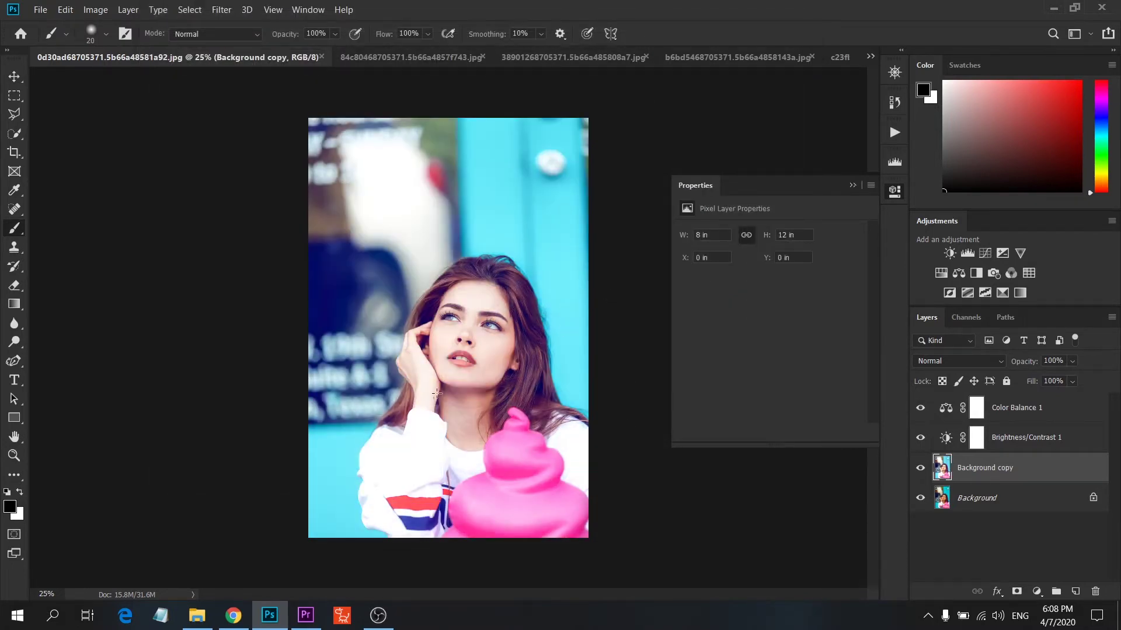
- Lower Color Balance 1 and Brightness/Contrast 1 to 50% opacity, then reselect Background copy
click(1027, 440)
click(1024, 411)
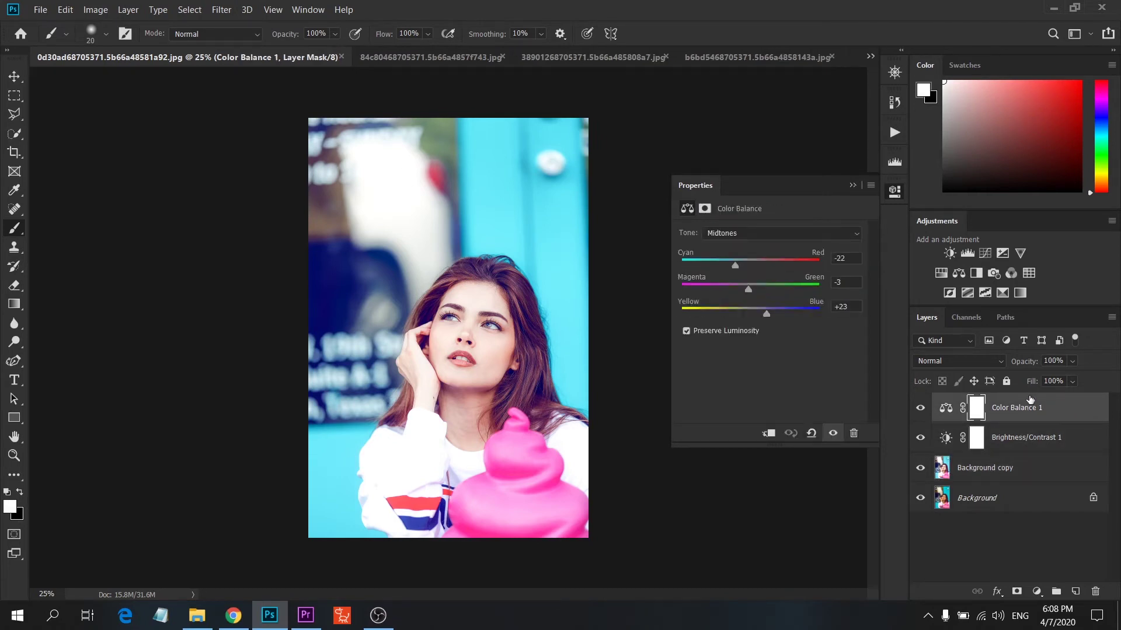
click(1055, 378)
click(1022, 468)
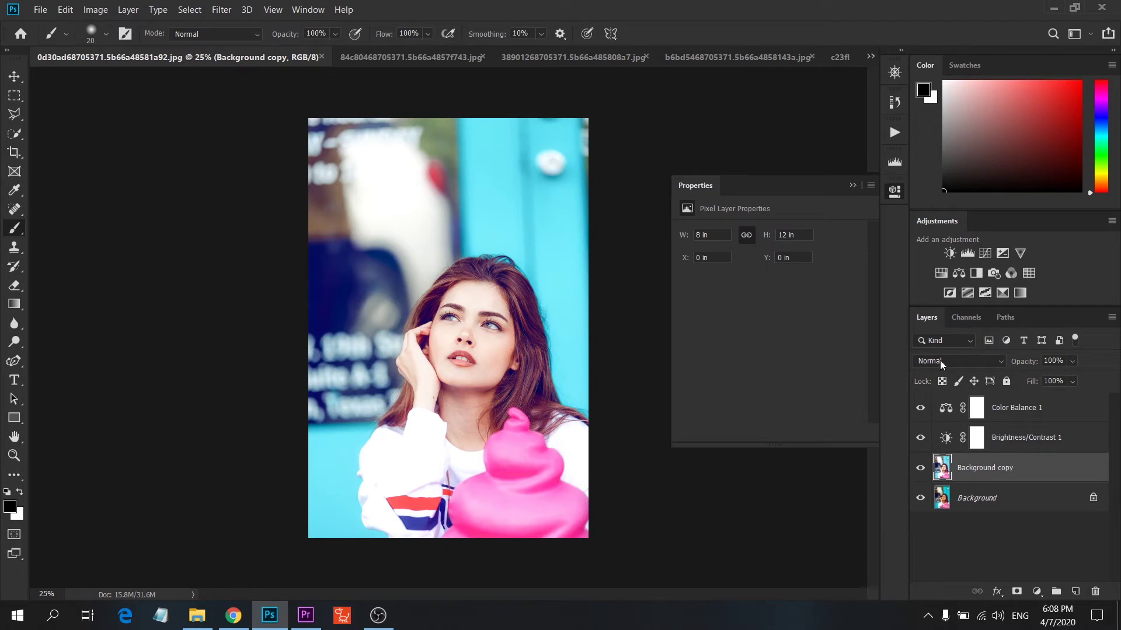
click(890, 194)
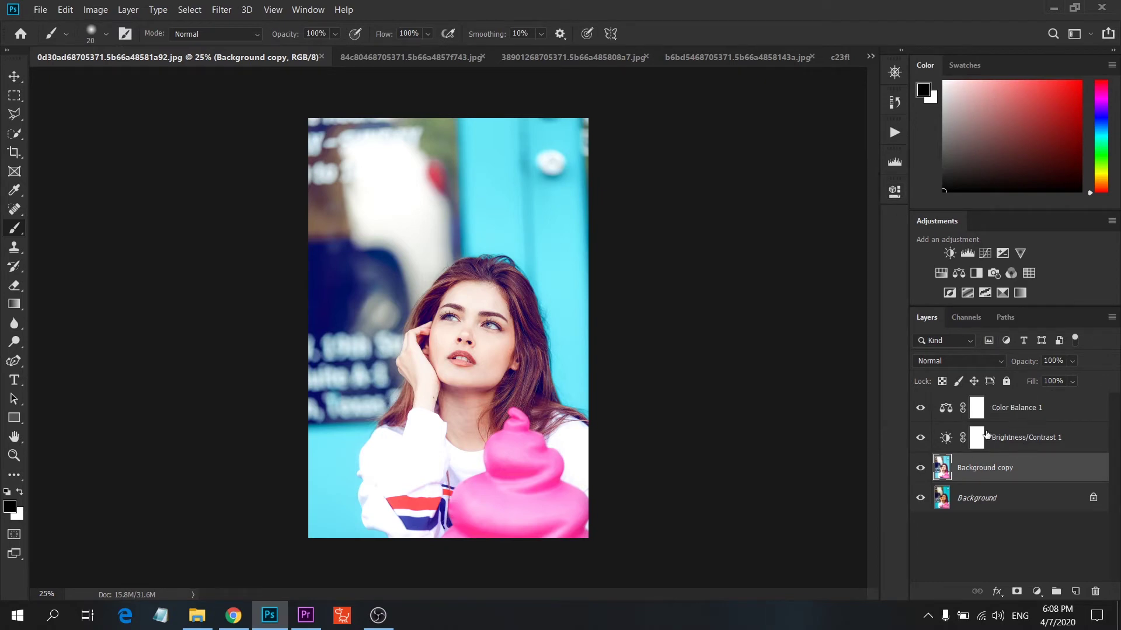
click(1036, 442)
drag(1071, 363, 1050, 379)
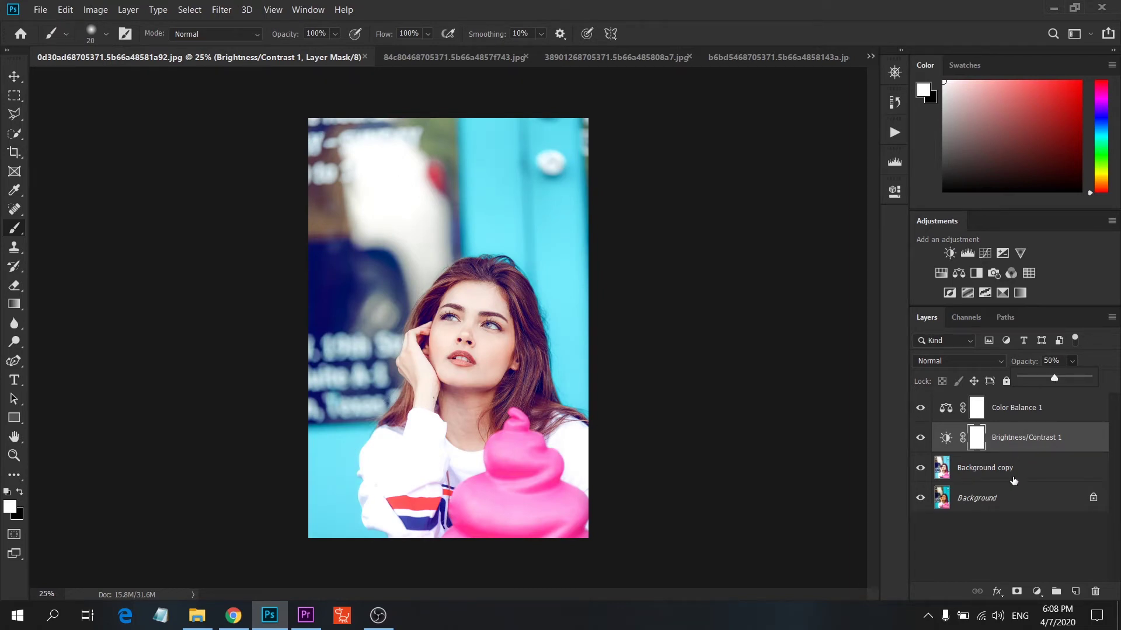
click(1030, 474)
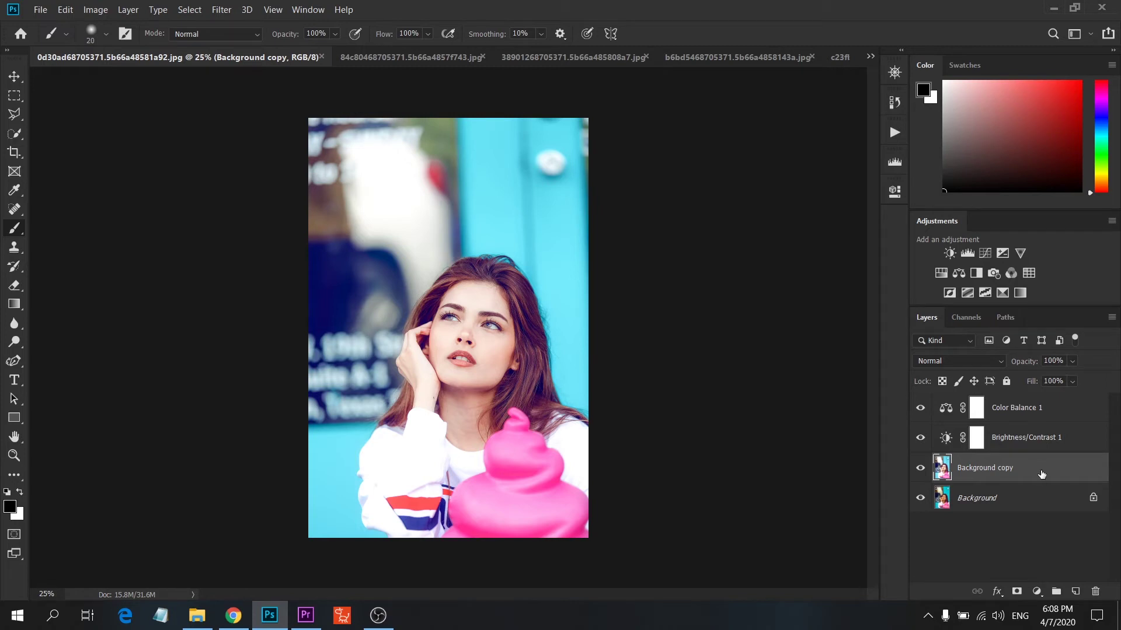
- Add a Curves adjustment layer using the Linear Contrast preset, with slightly lowered points
key(ctrl+m)
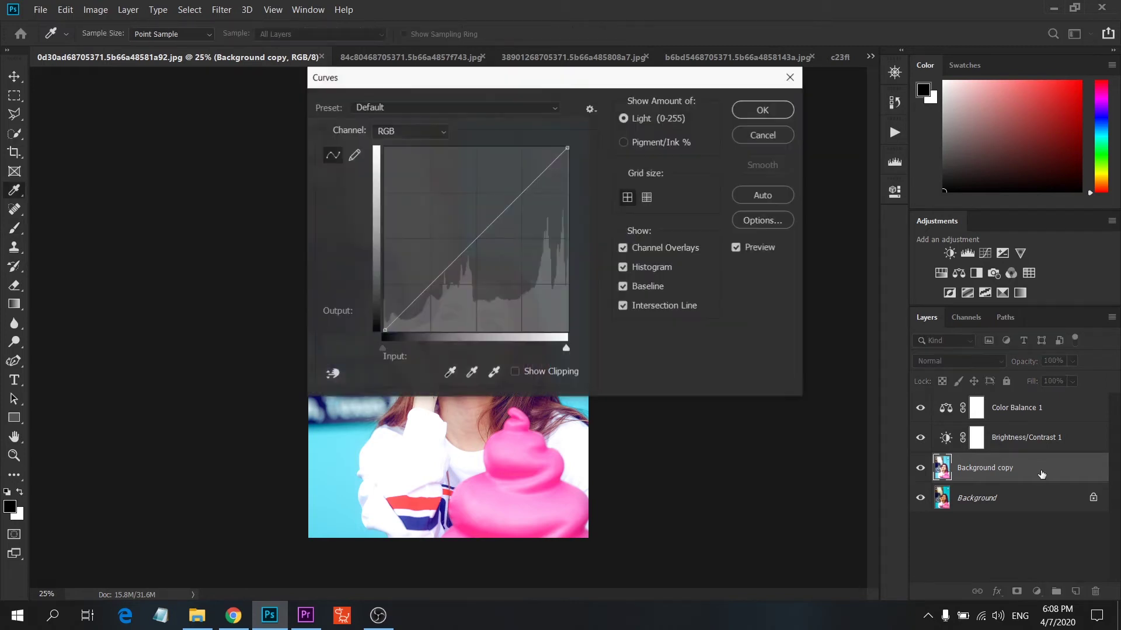
click(763, 135)
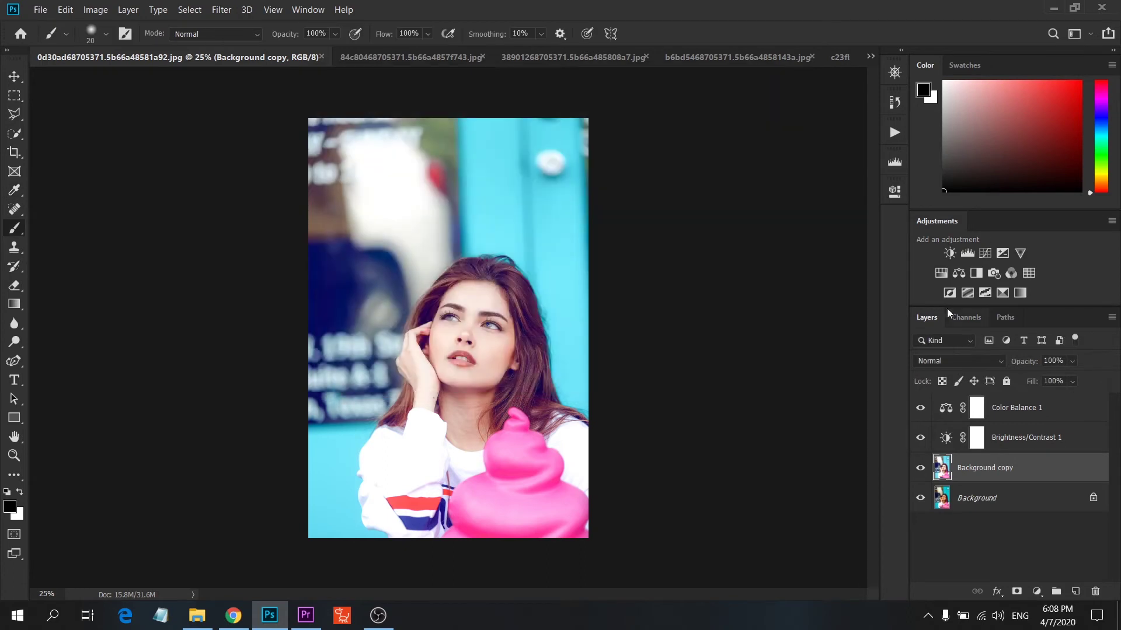
click(985, 256)
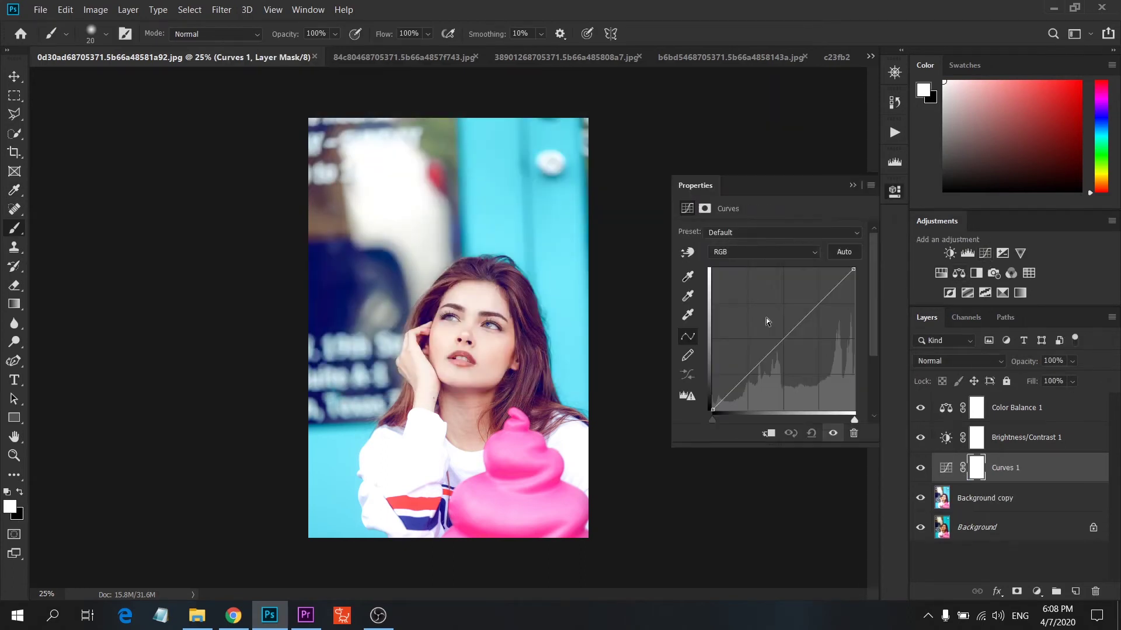
click(755, 232)
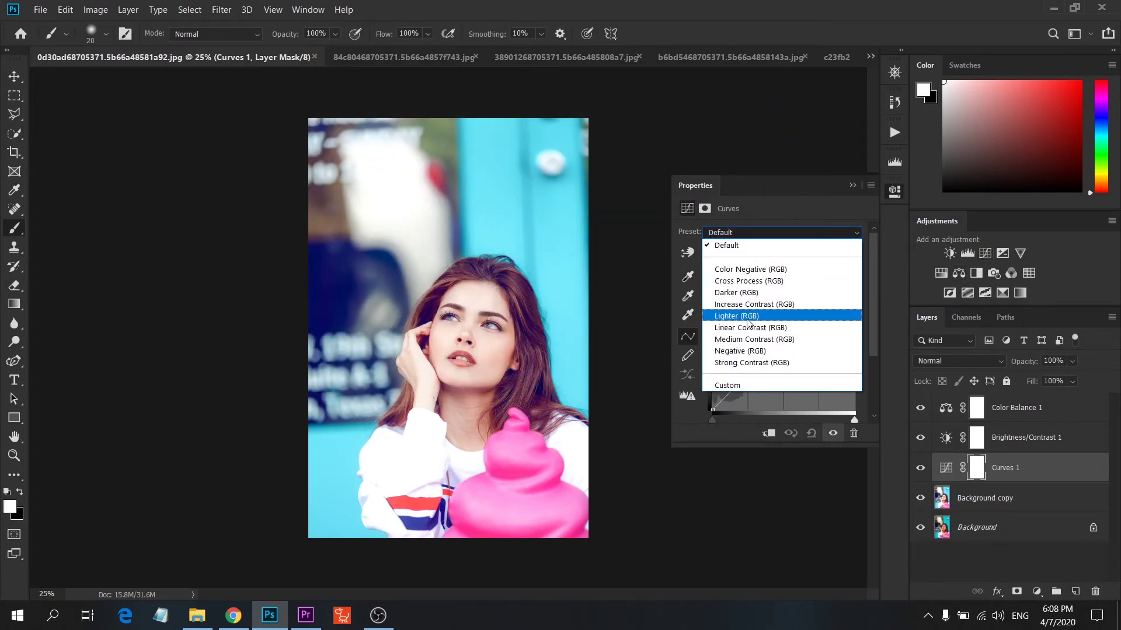
click(747, 329)
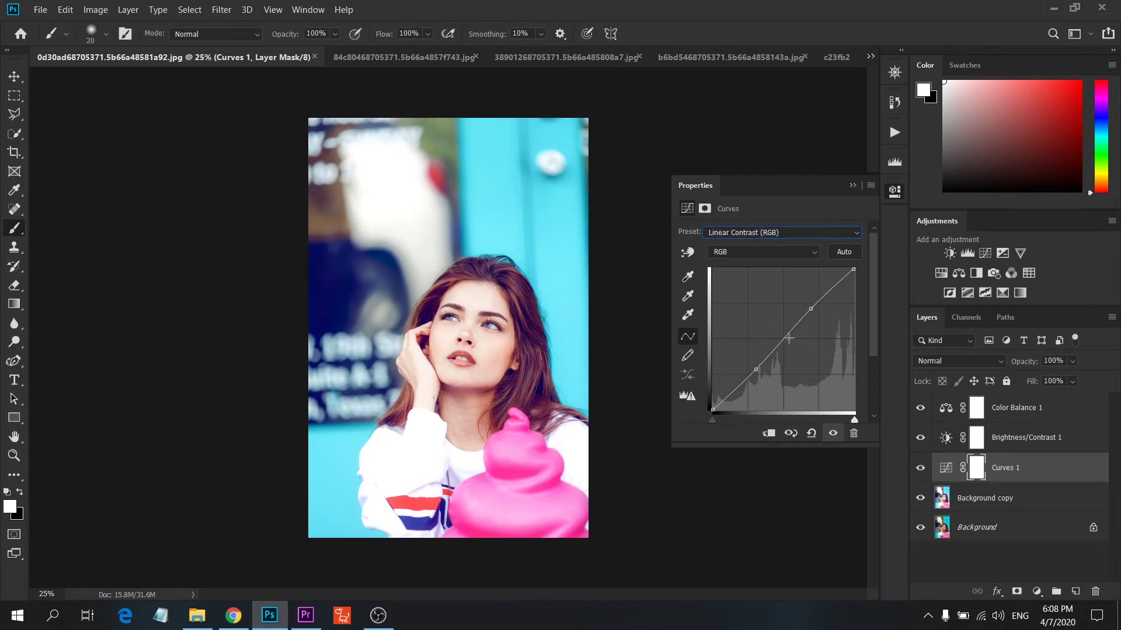
drag(788, 338, 782, 338)
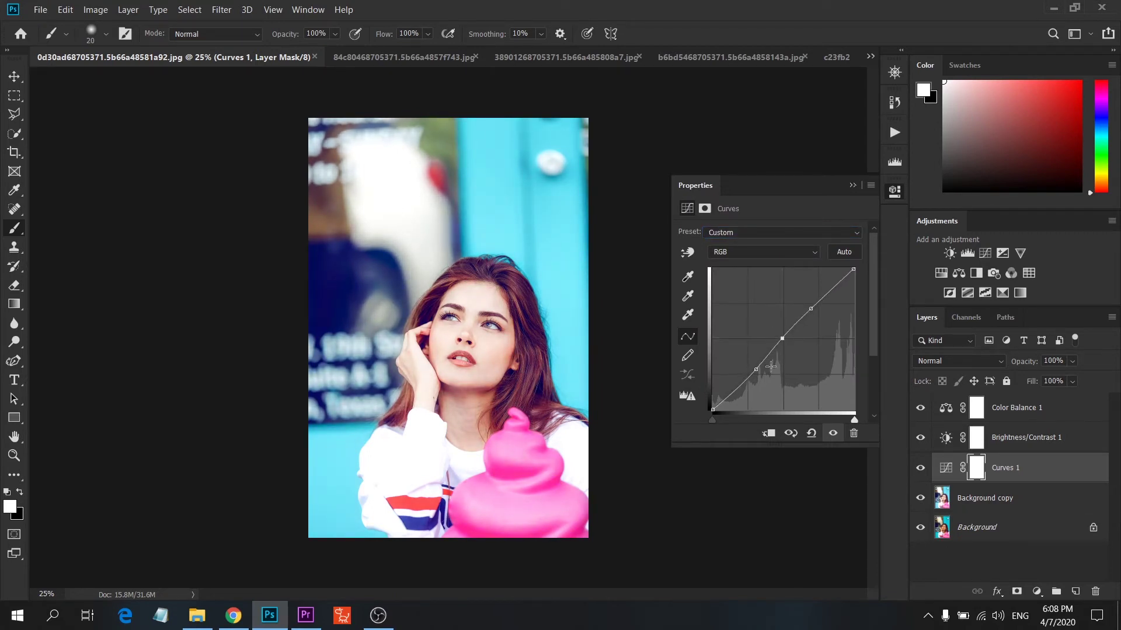
drag(757, 370, 752, 368)
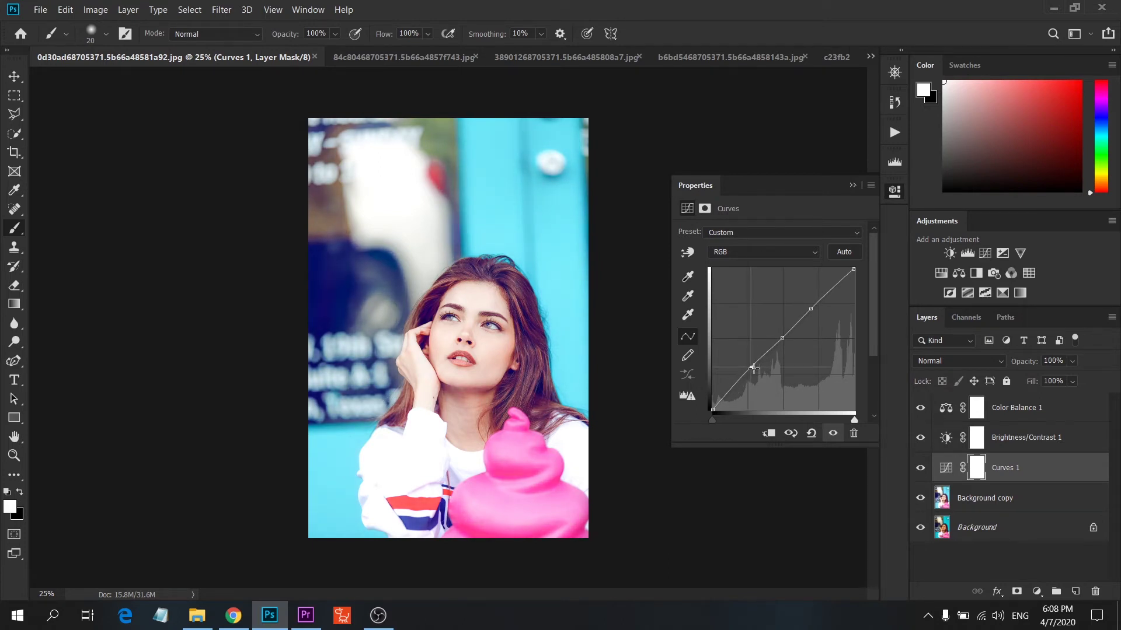
- Switch Curves to the Lighter preset and lift the RGB point to brighten slightly
click(777, 251)
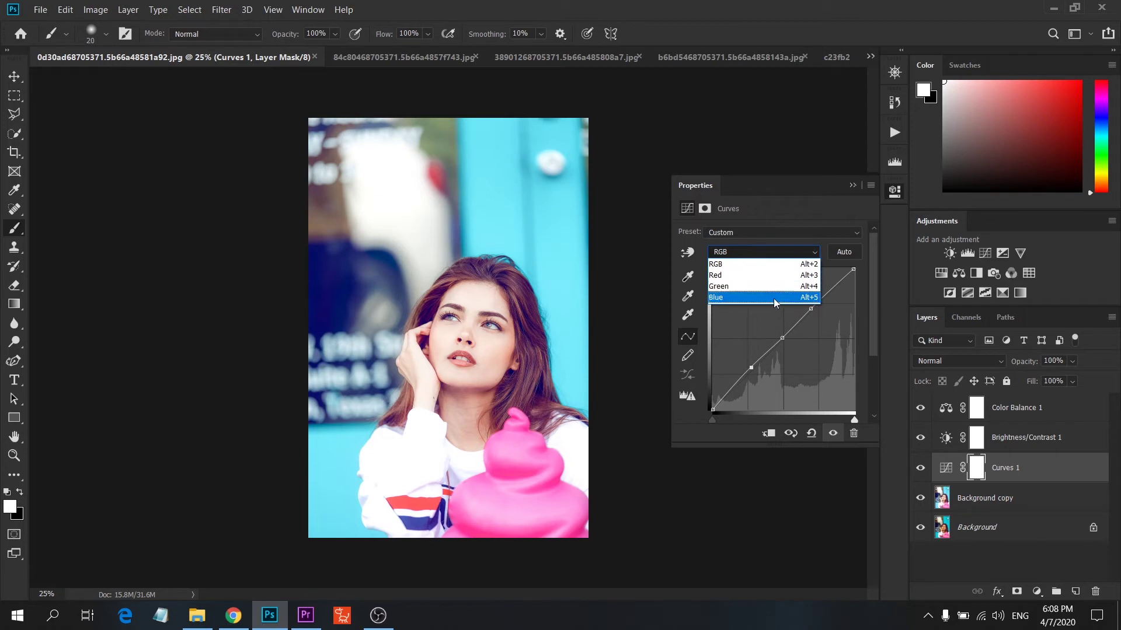
click(768, 231)
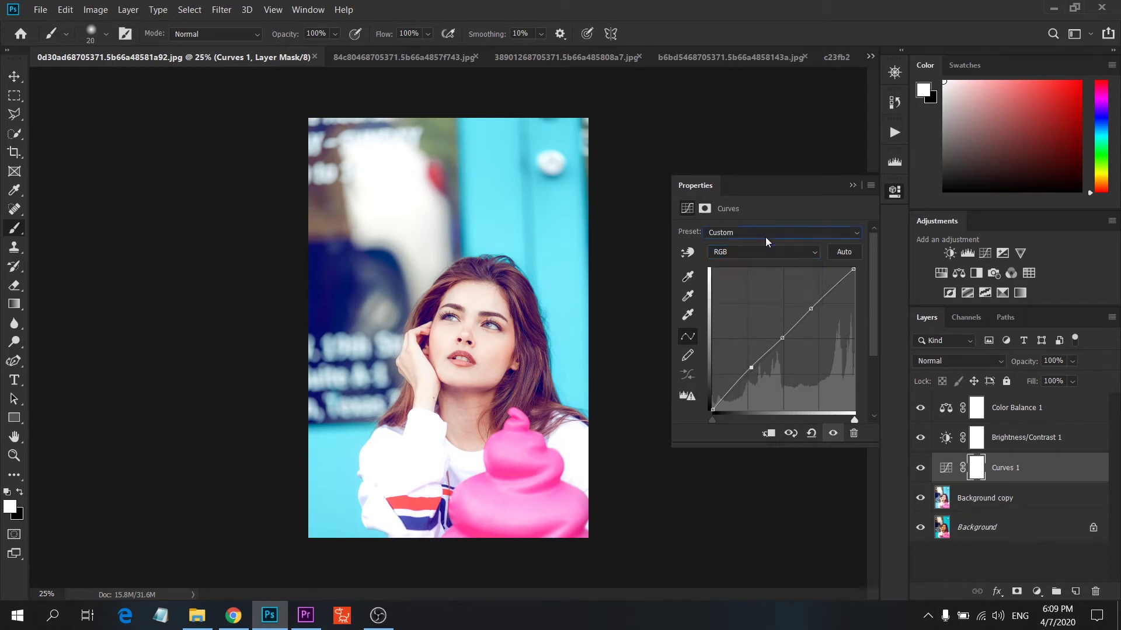
click(756, 316)
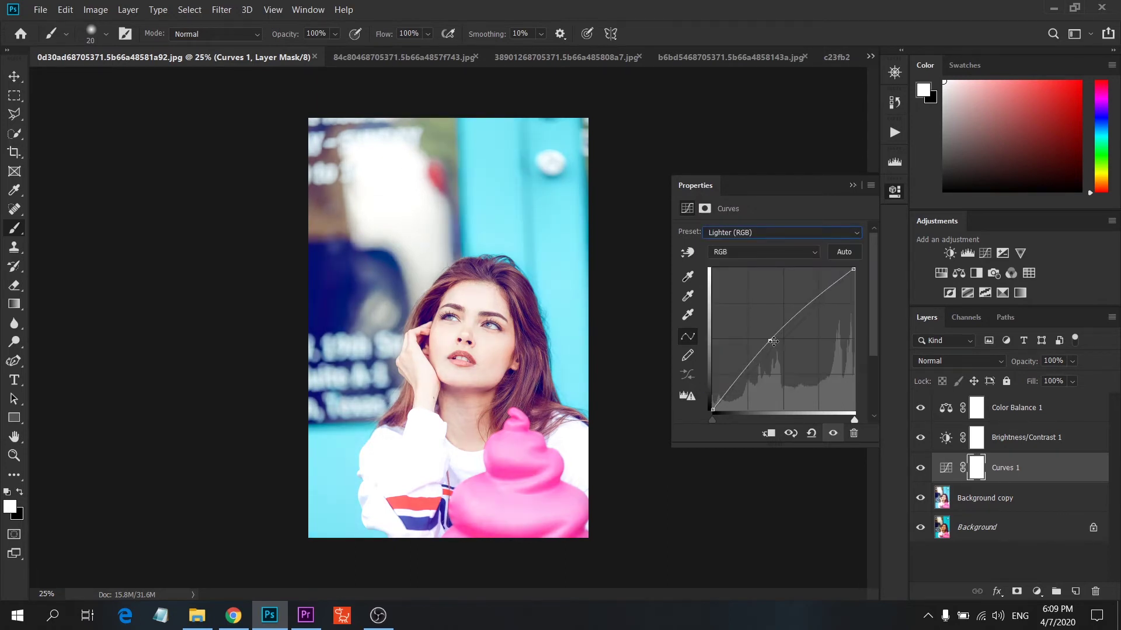
drag(772, 334, 781, 349)
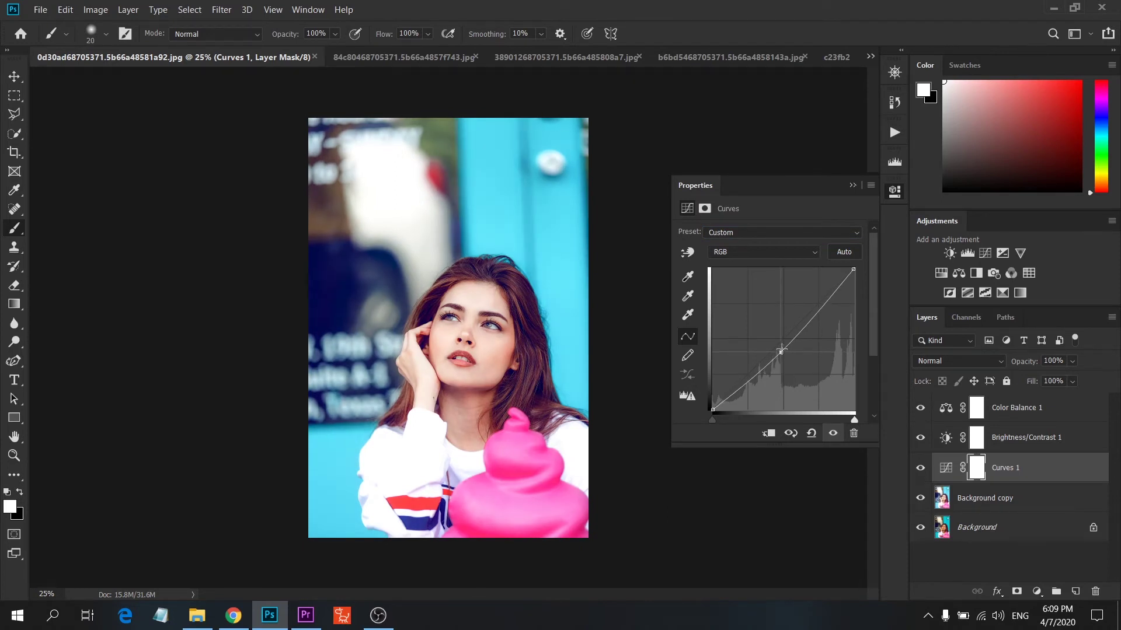
drag(782, 349, 807, 320)
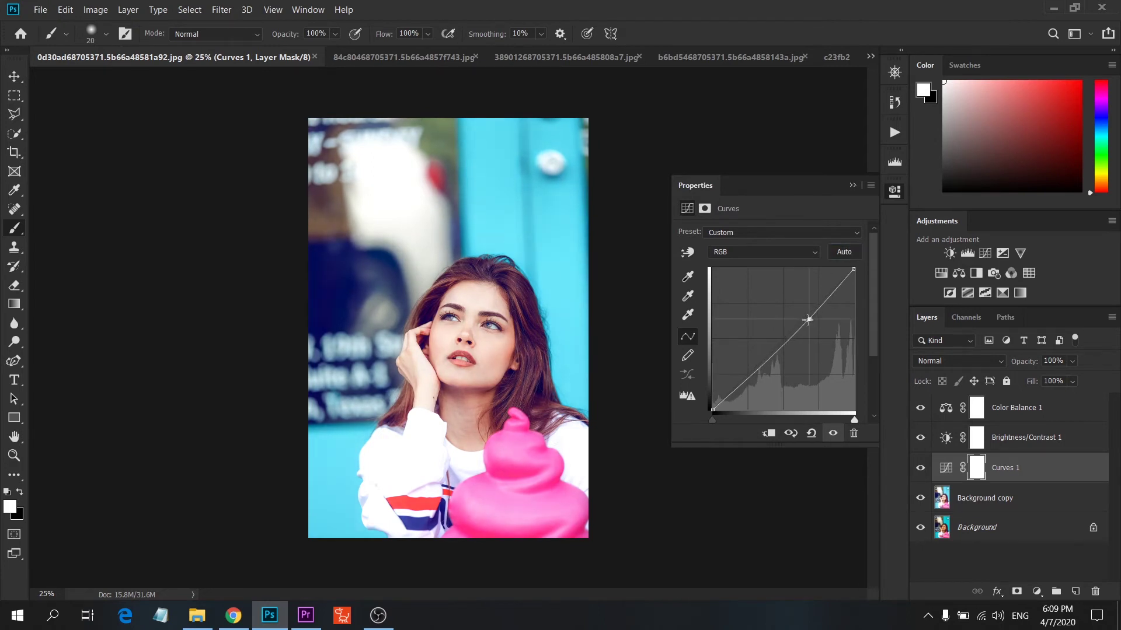
- Nudge the Red channel curve point and shift its black point
click(759, 252)
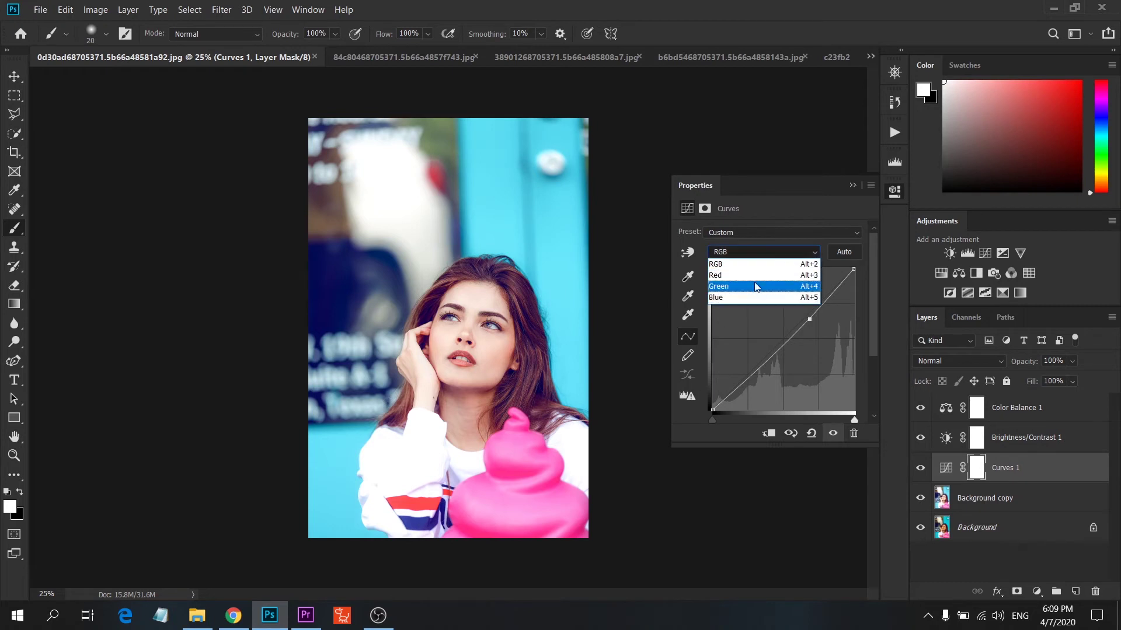
click(741, 276)
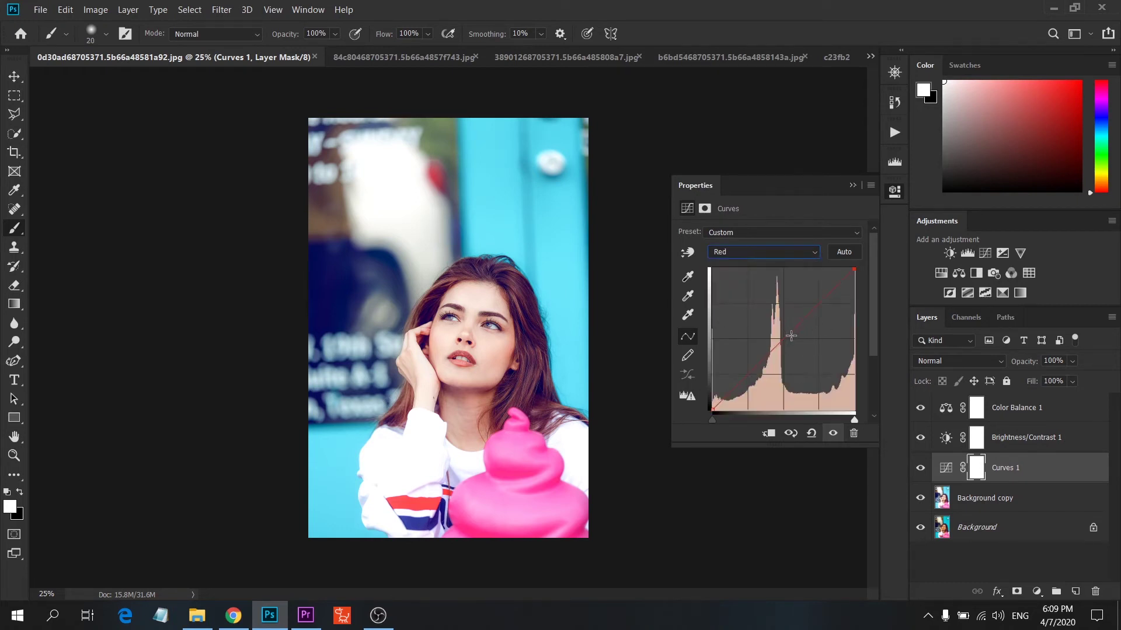
mouse_move(794, 337)
mouse_down()
mouse_move(785, 331)
mouse_move(796, 330)
mouse_up()
mouse_move(720, 421)
mouse_down()
mouse_move(732, 422)
mouse_move(709, 421)
mouse_move(723, 422)
mouse_up()
- Raise the Green channel's black input and pull down its top endpoint
click(799, 252)
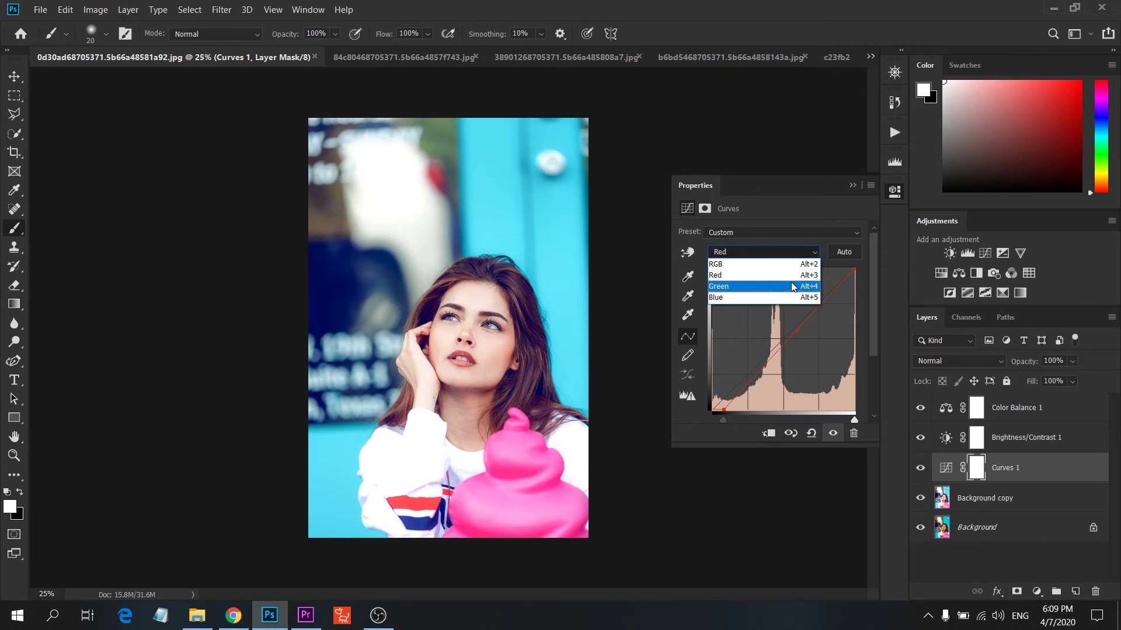
click(759, 286)
mouse_move(710, 420)
mouse_down()
mouse_move(724, 421)
mouse_move(711, 421)
mouse_up()
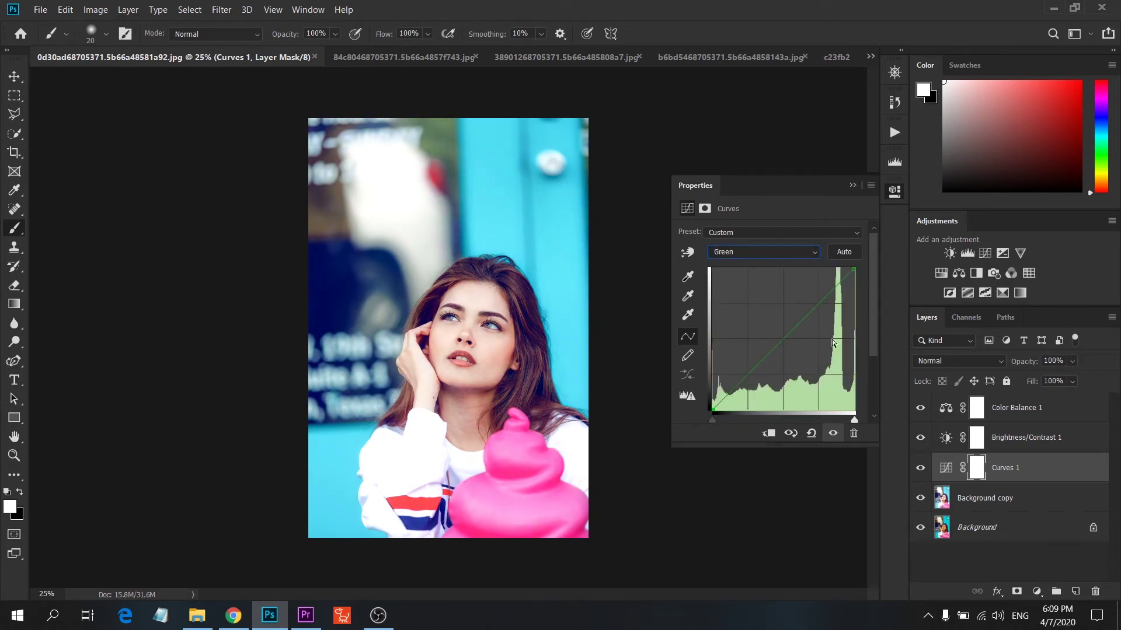
mouse_move(855, 421)
mouse_down()
mouse_move(834, 420)
mouse_move(854, 422)
mouse_up()
drag(854, 270, 858, 271)
- Add and adjust a midpoint on the Blue channel curve
click(768, 254)
click(763, 301)
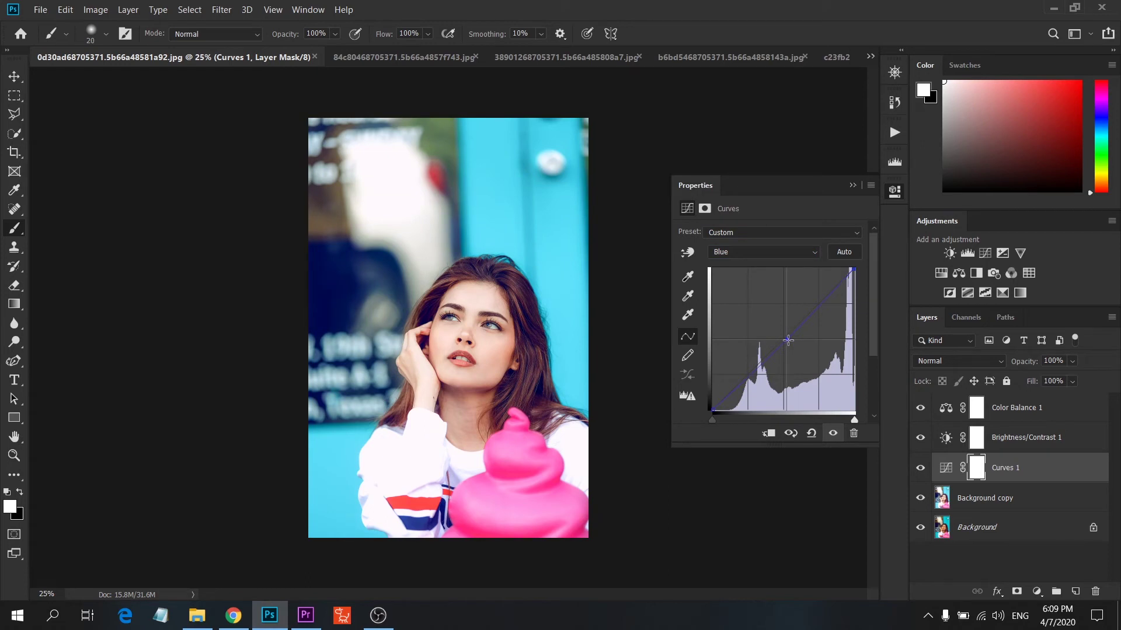
click(788, 339)
drag(788, 342, 786, 344)
- Group Background copy and the three adjustment layers into Group 1
ctrl+click(1021, 419)
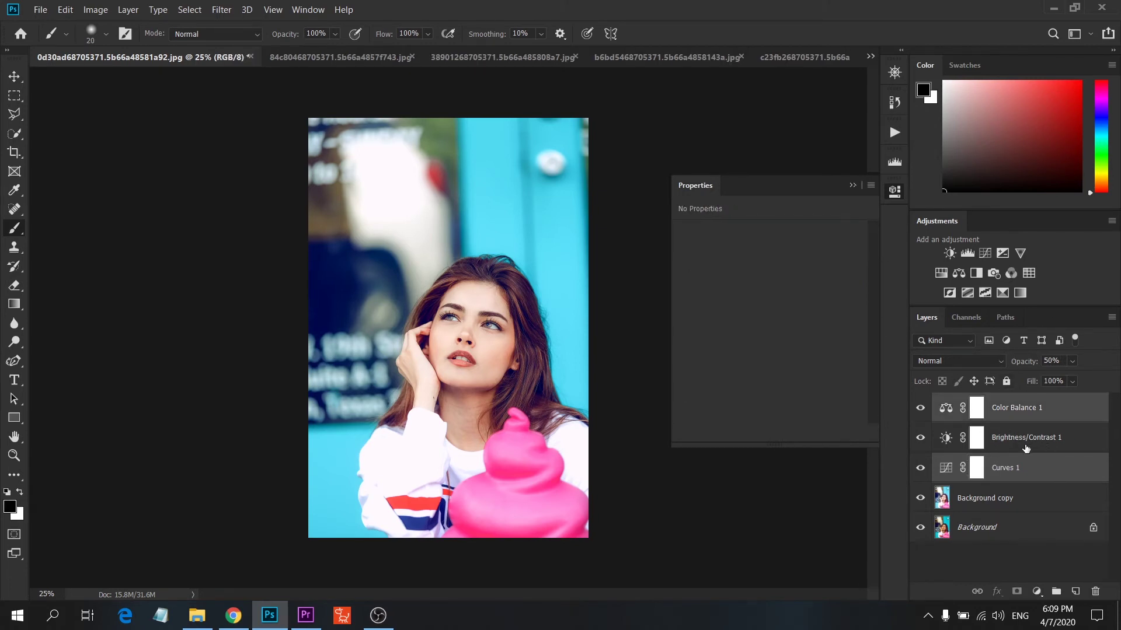
ctrl+click(1014, 497)
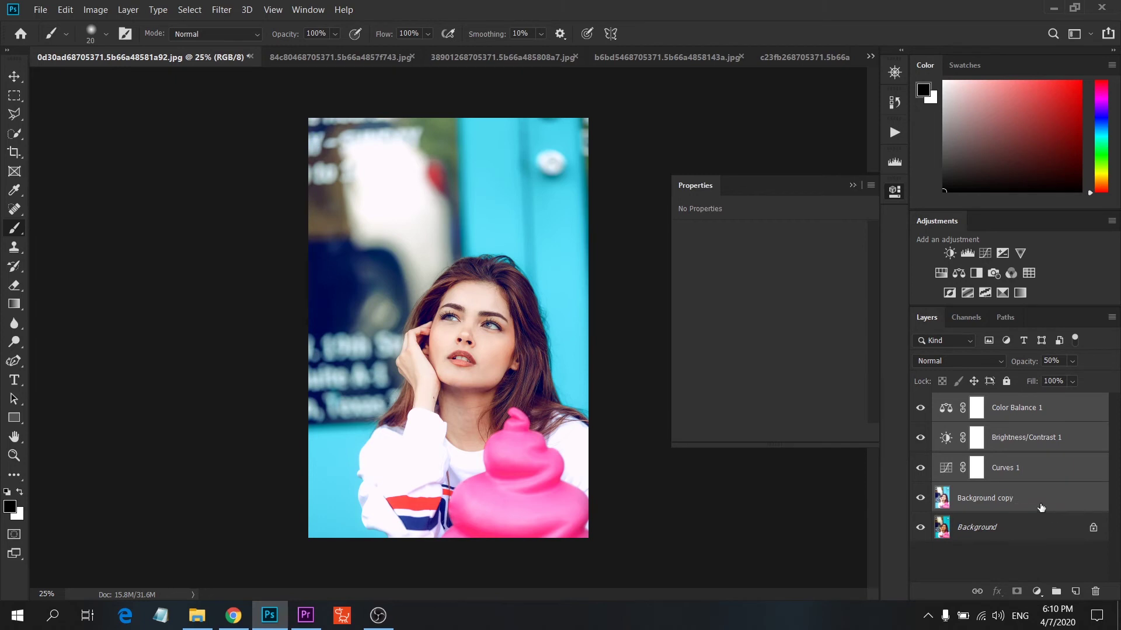
drag(1014, 497, 1058, 591)
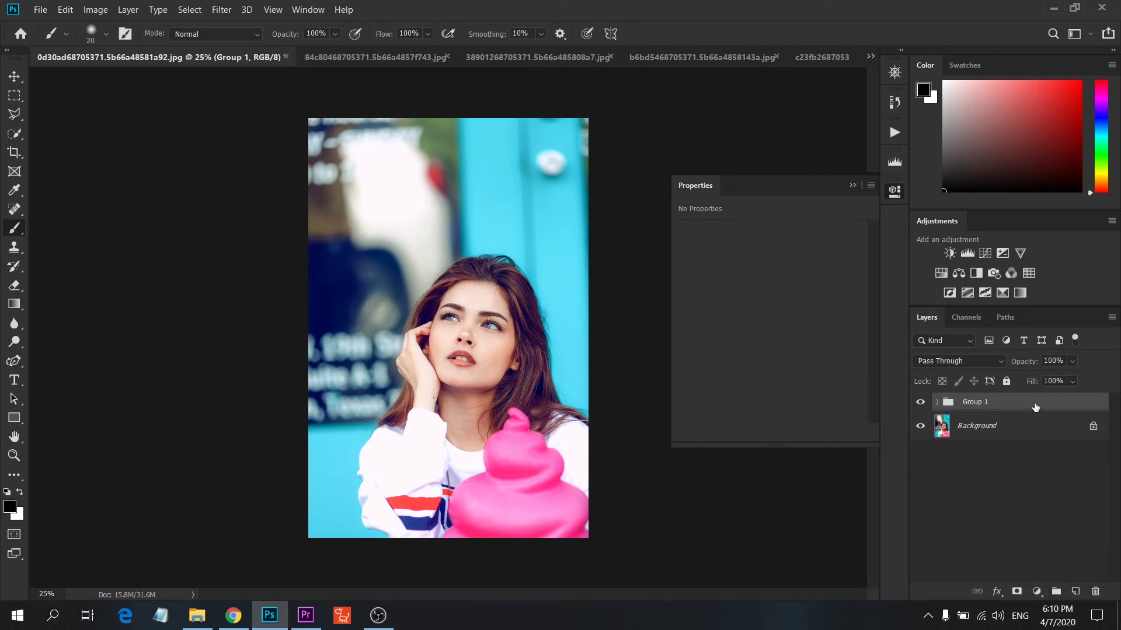
- Duplicate Group 1, merge the copy into one layer, and hide the original group
drag(1005, 403, 1075, 591)
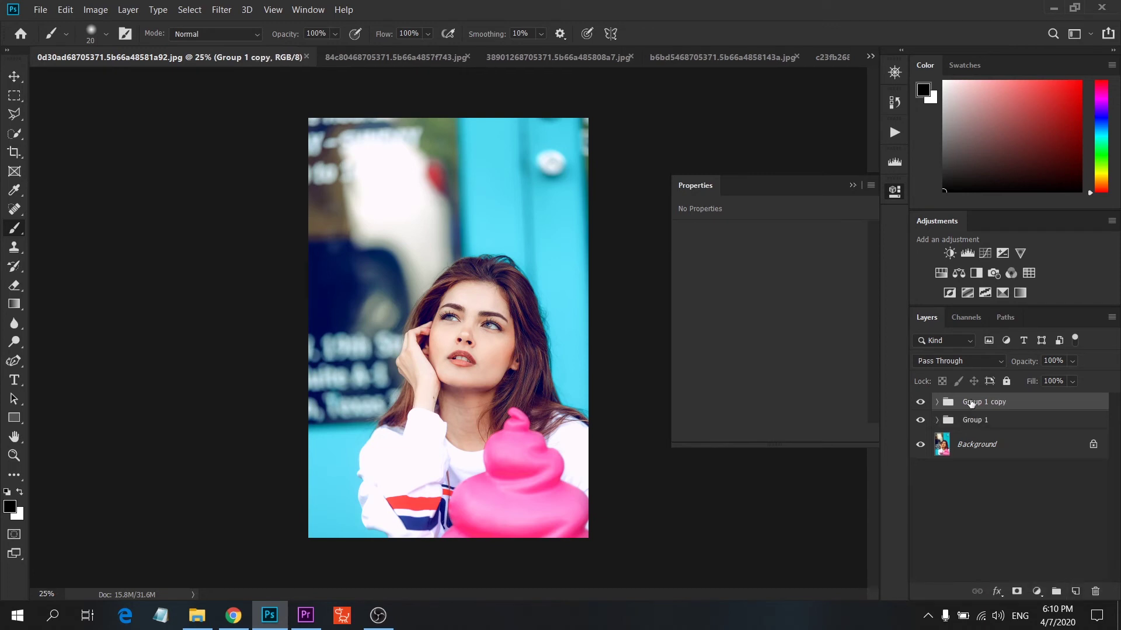
right_click(971, 403)
click(1000, 489)
click(921, 432)
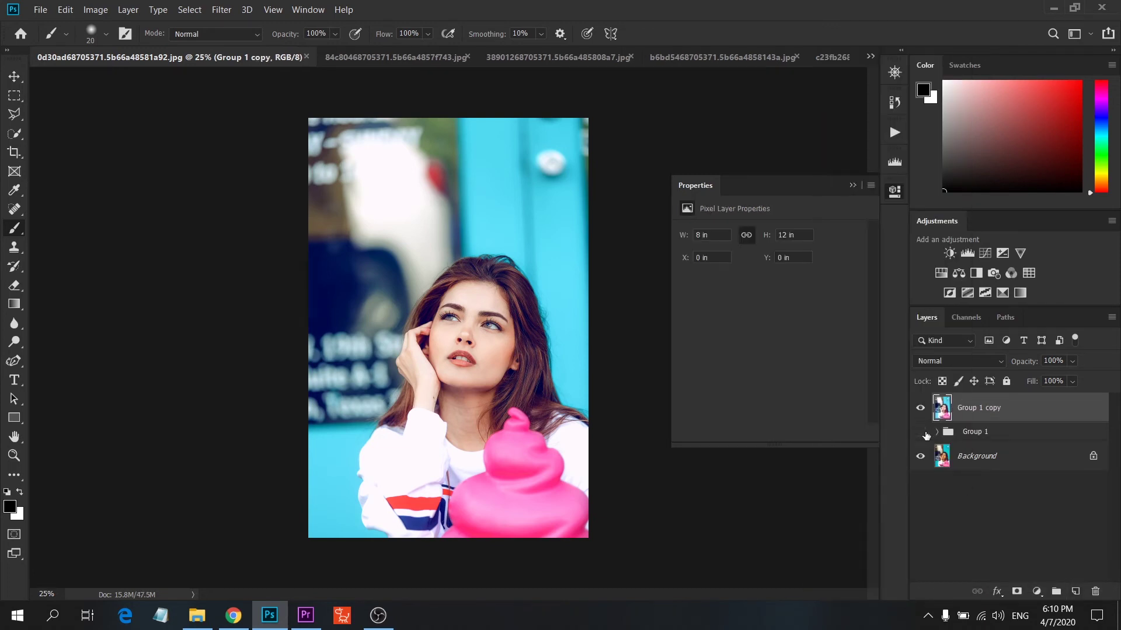
- Stop recording in the Actions panel and select the NOO action in the NOO set
click(893, 133)
click(746, 207)
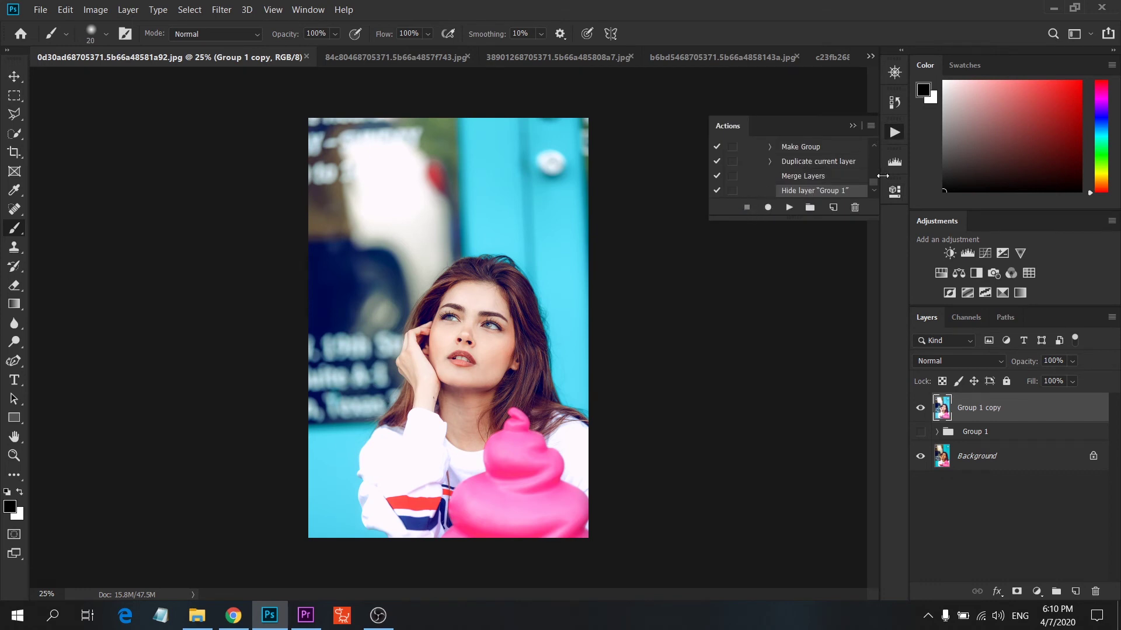
drag(874, 178, 870, 146)
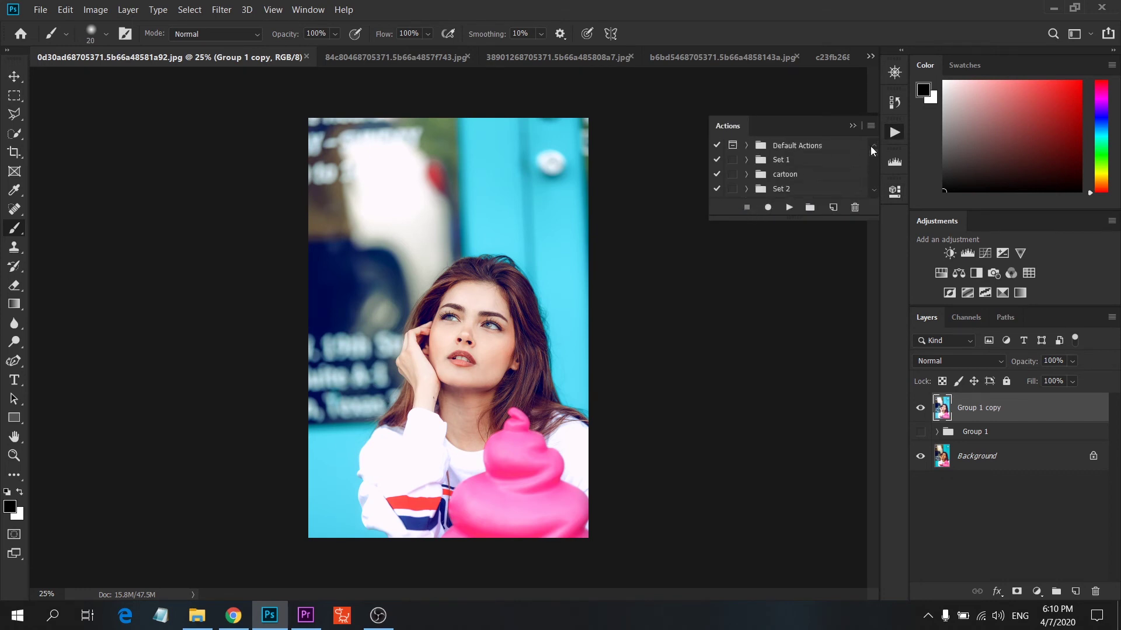
scroll(761, 186, down, 2)
scroll(759, 186, down, 2)
scroll(758, 186, down, 2)
scroll(758, 186, down, 2)
scroll(759, 186, down, 2)
scroll(759, 186, up, 2)
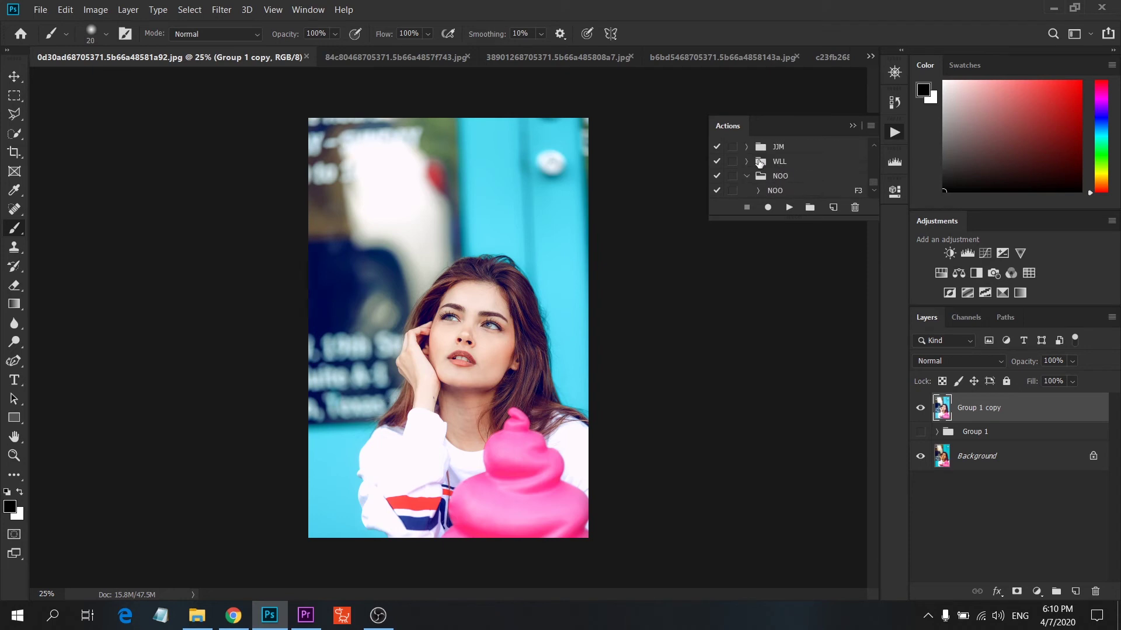
click(774, 192)
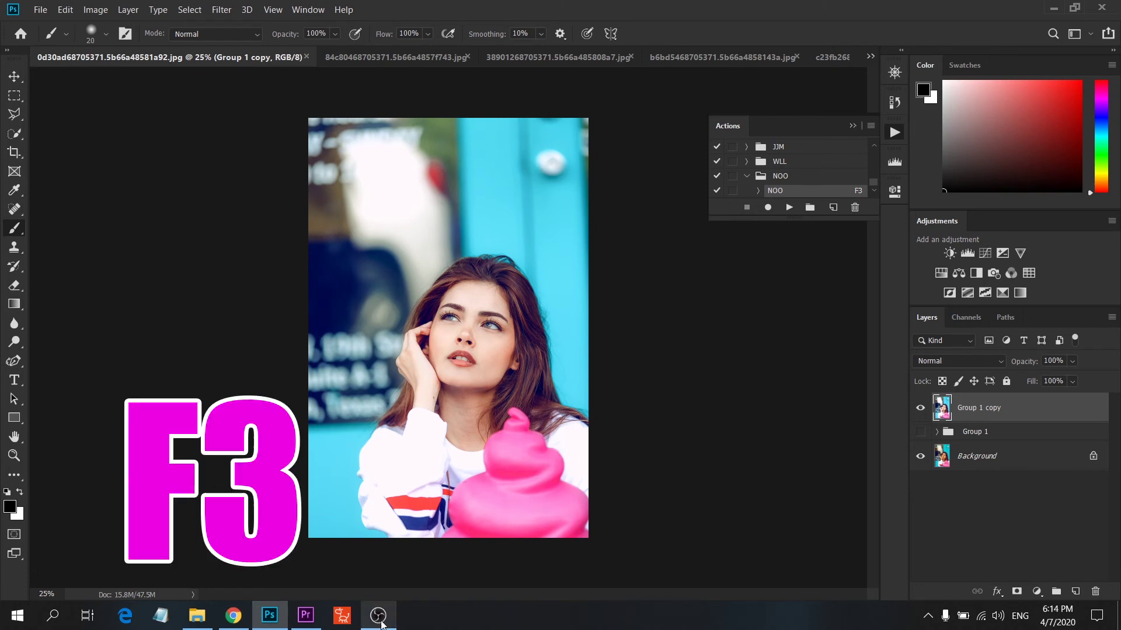
- Play the NOO action on the seated and close-up portraits
click(403, 63)
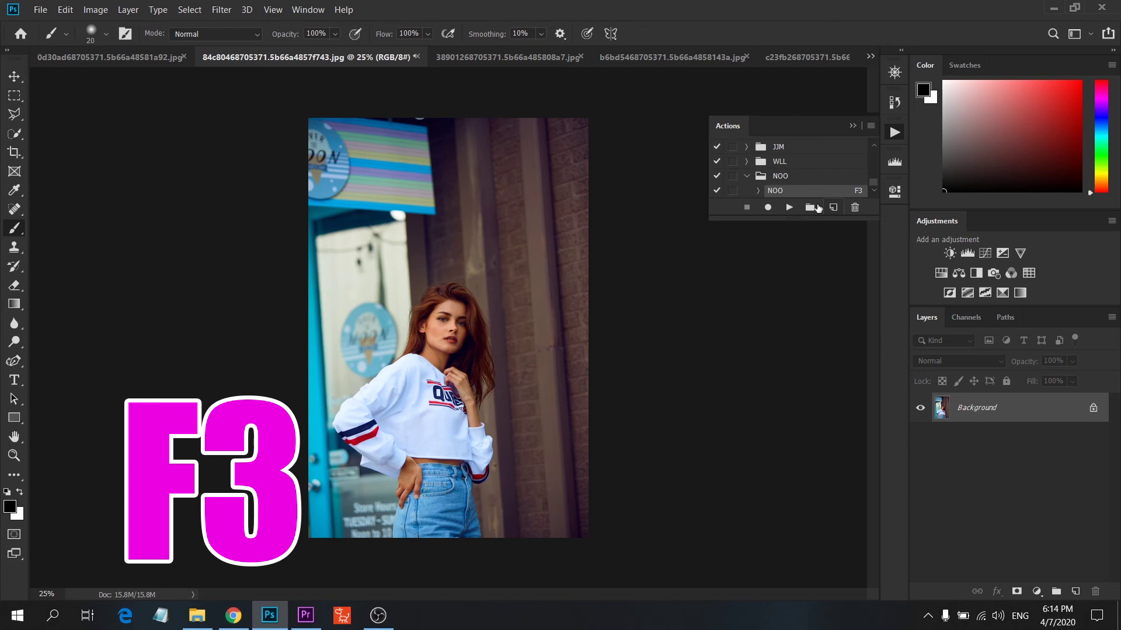
click(534, 62)
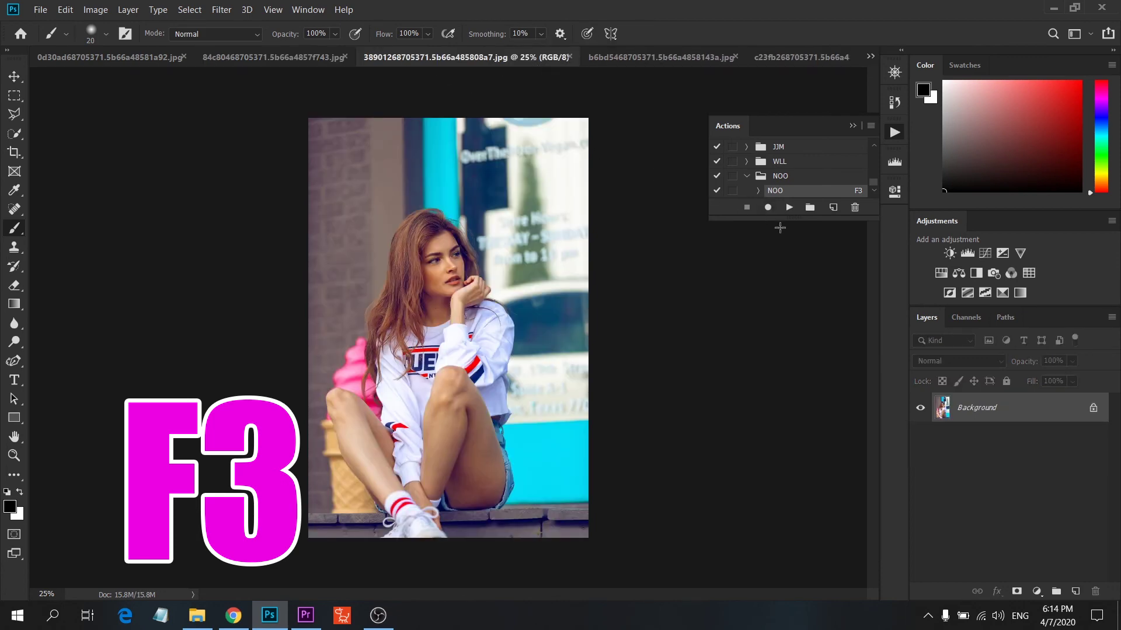
click(788, 208)
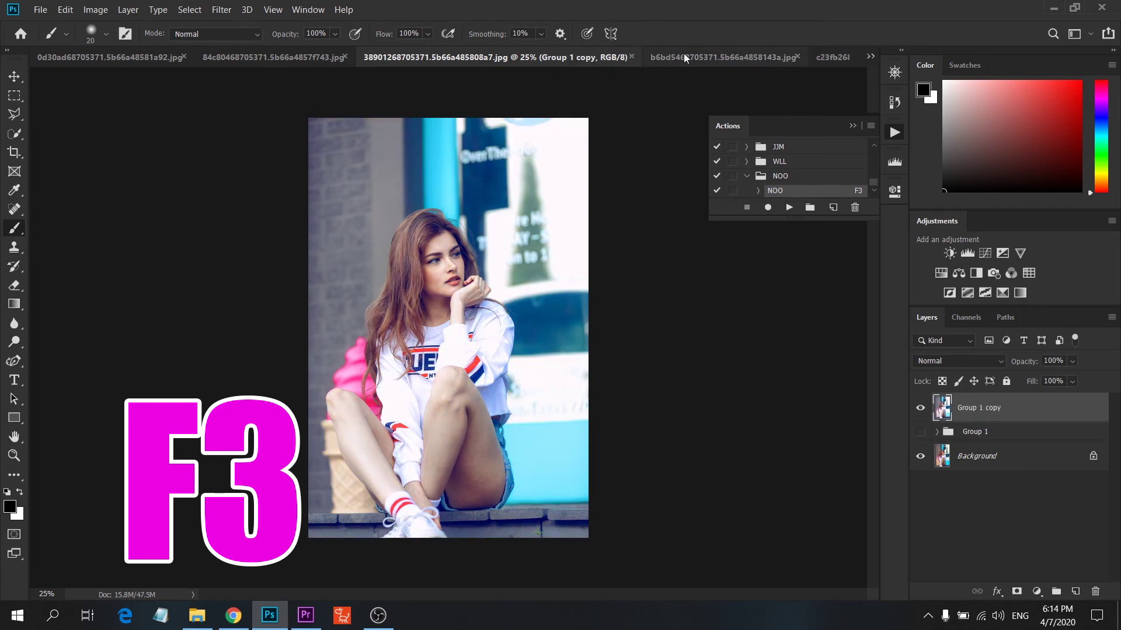
click(709, 53)
click(788, 207)
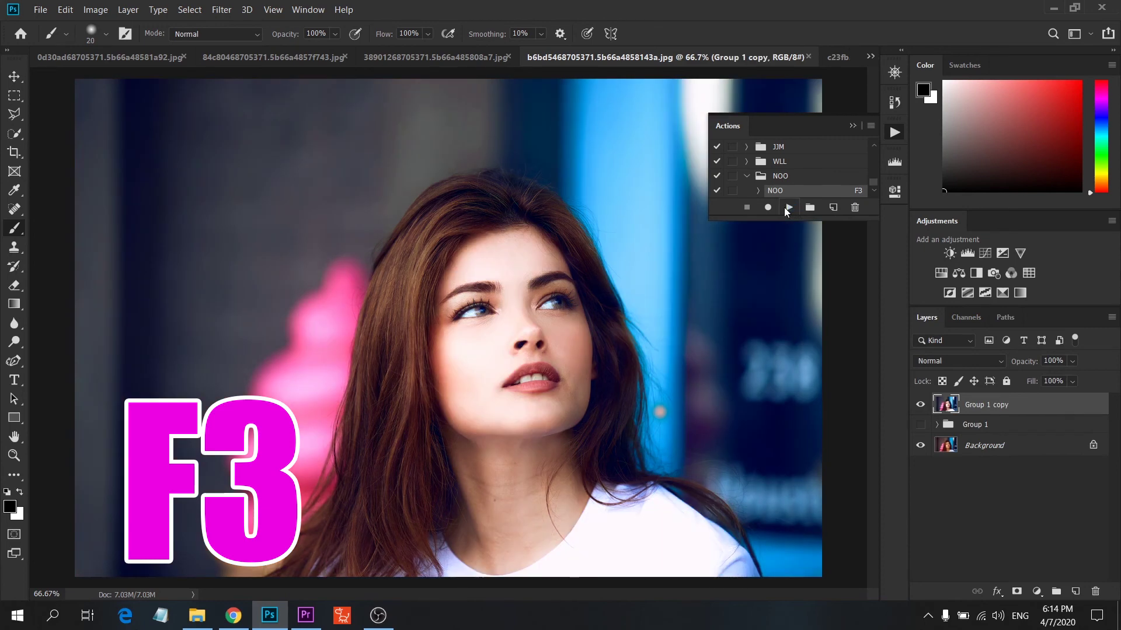
- Play the NOO action on the ice-cream photo and the blue-window portrait
click(843, 53)
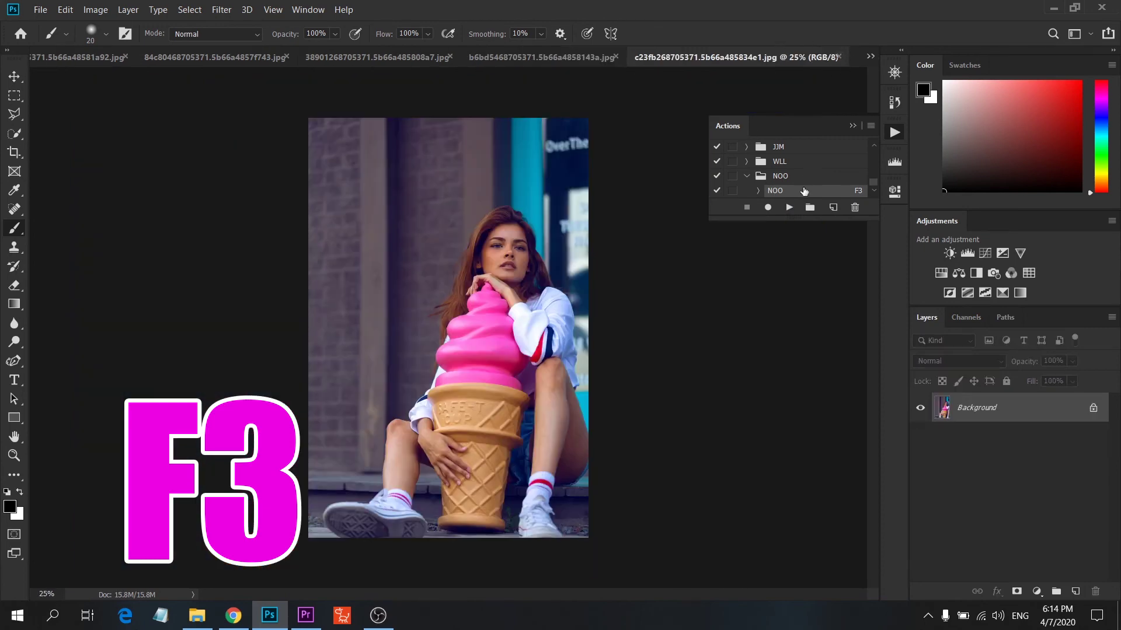
click(788, 207)
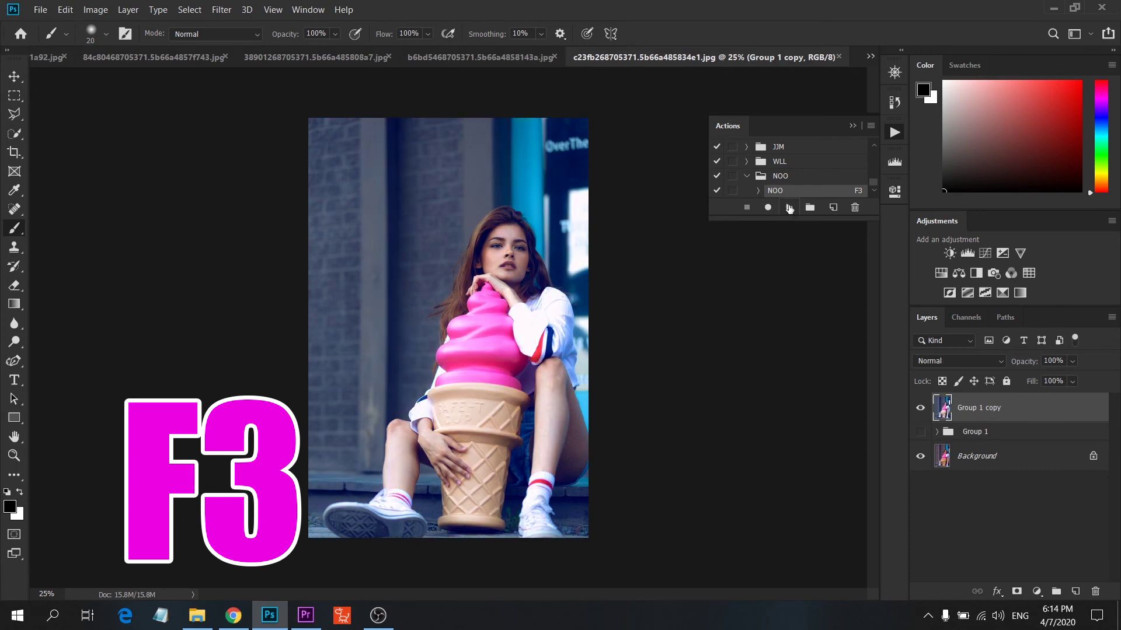
click(869, 57)
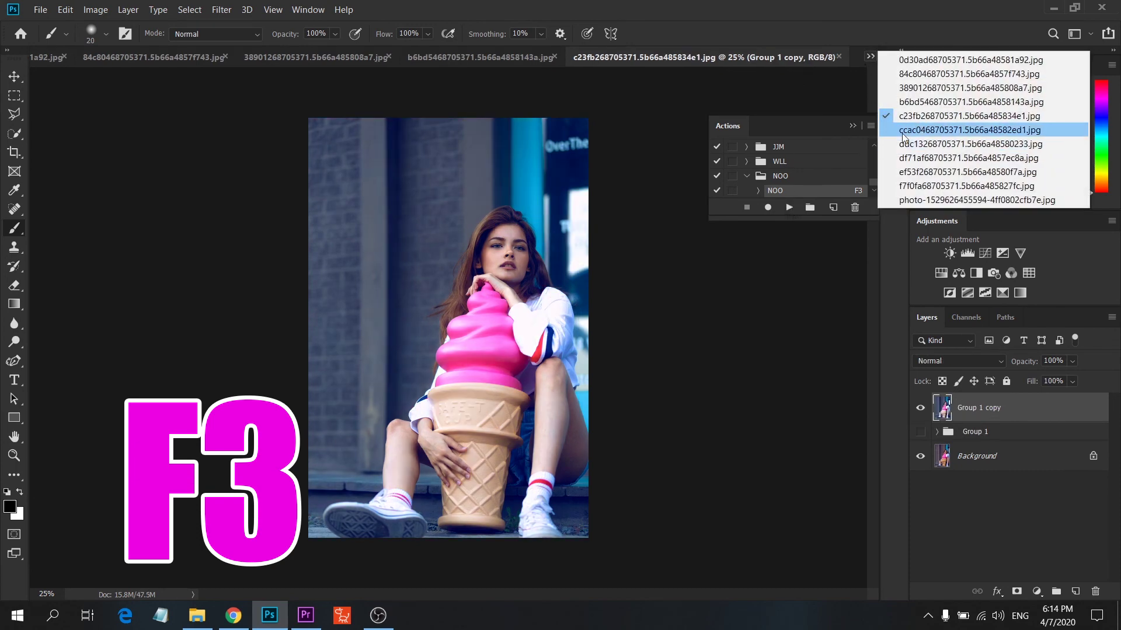
click(899, 131)
click(788, 207)
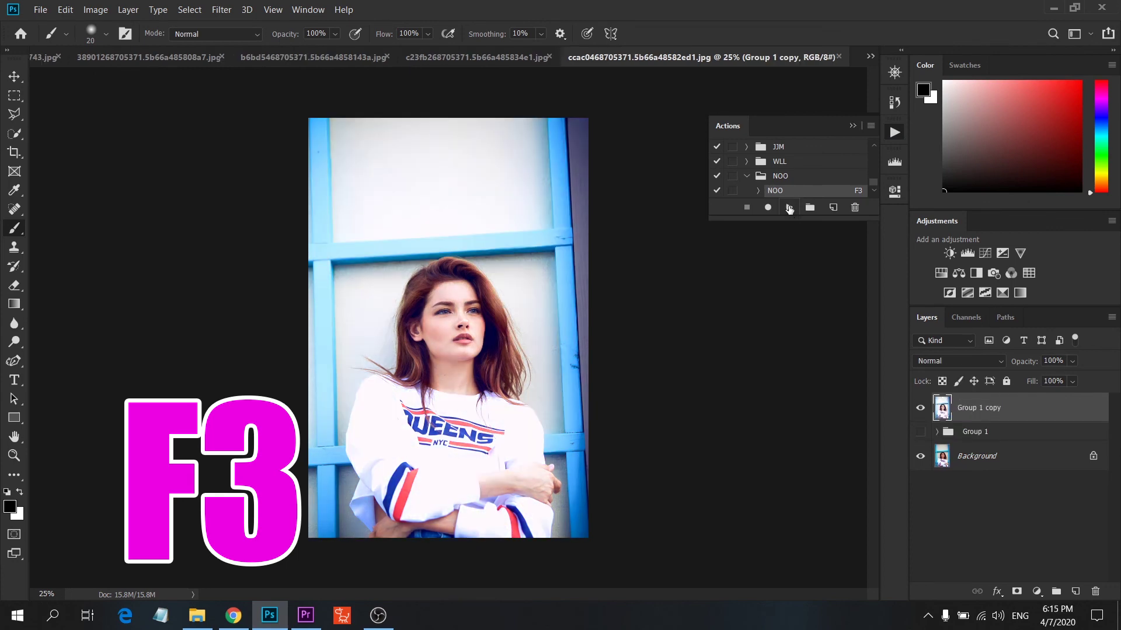
- Play the NOO action on the arm-raised portrait and the portrait among blossoms
click(873, 57)
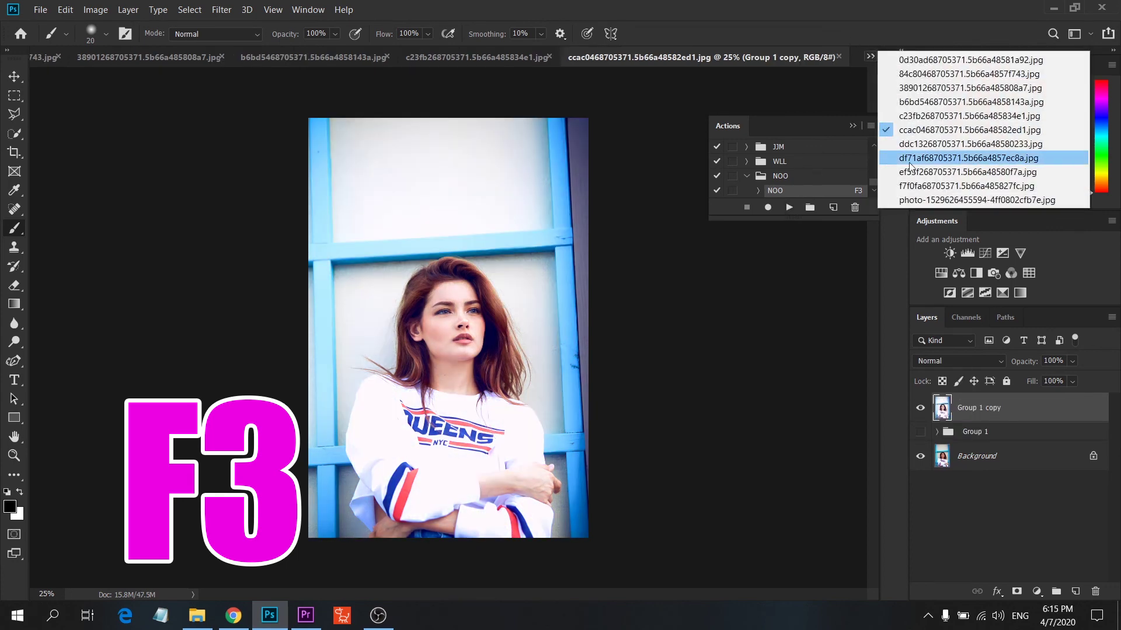
click(986, 143)
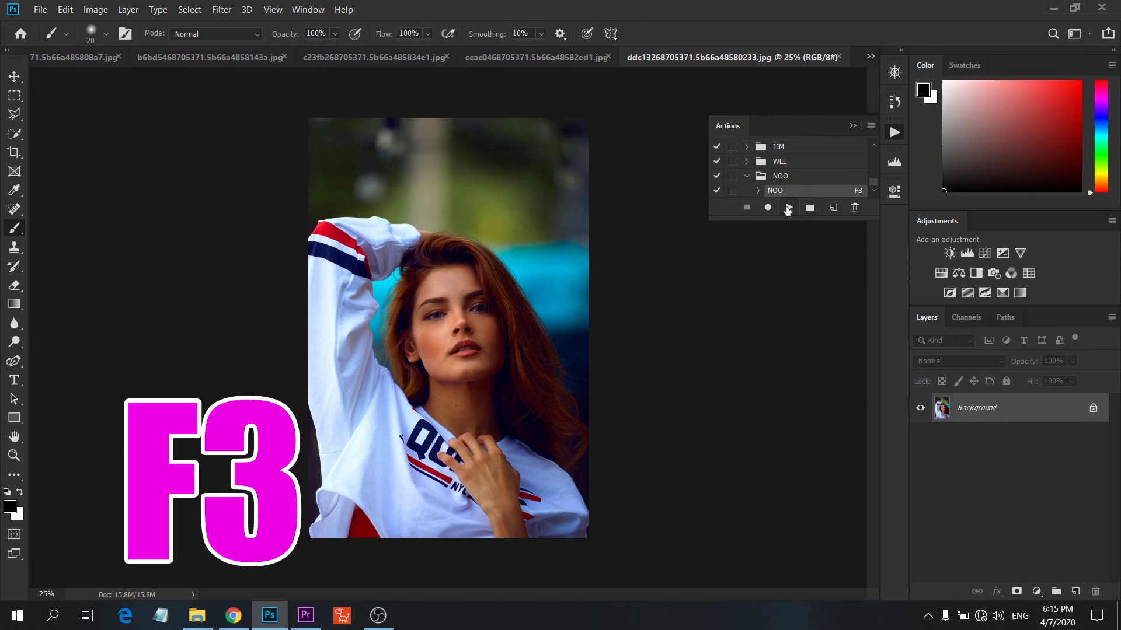
click(788, 208)
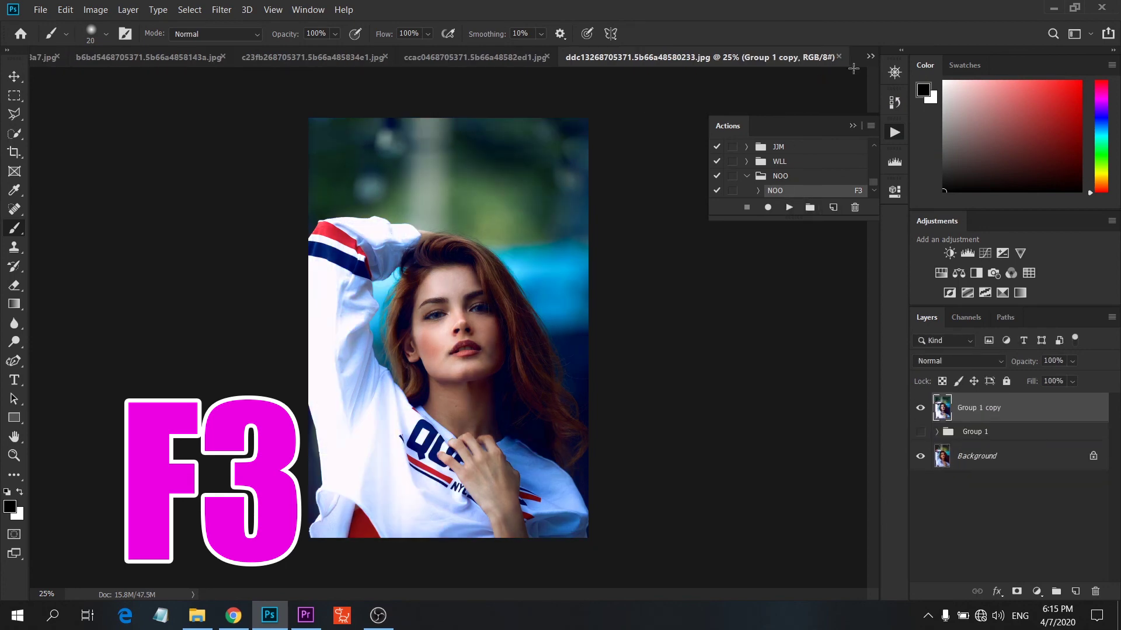
click(869, 57)
click(902, 158)
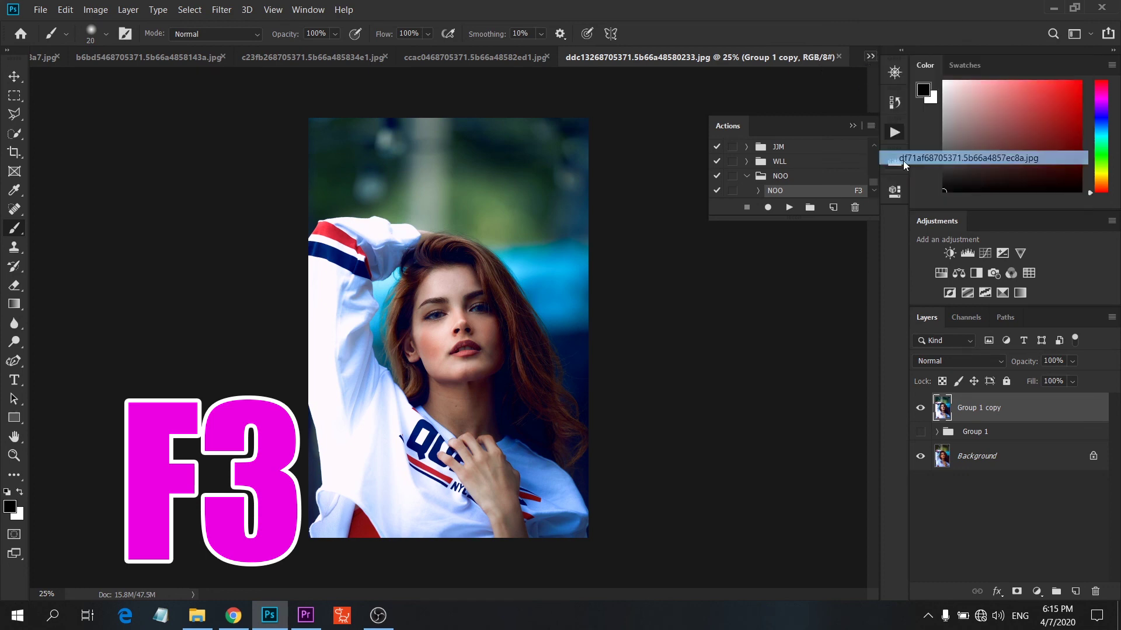
click(787, 207)
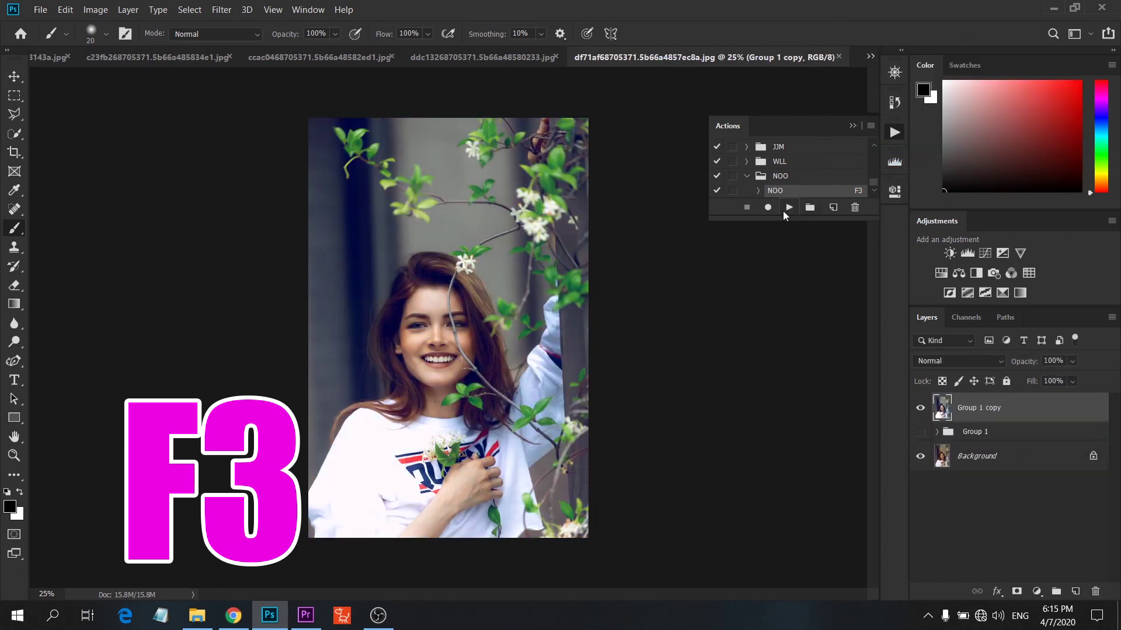
- Play the NOO action on the second ice-cream photo and the hand-in-hair portrait
click(870, 57)
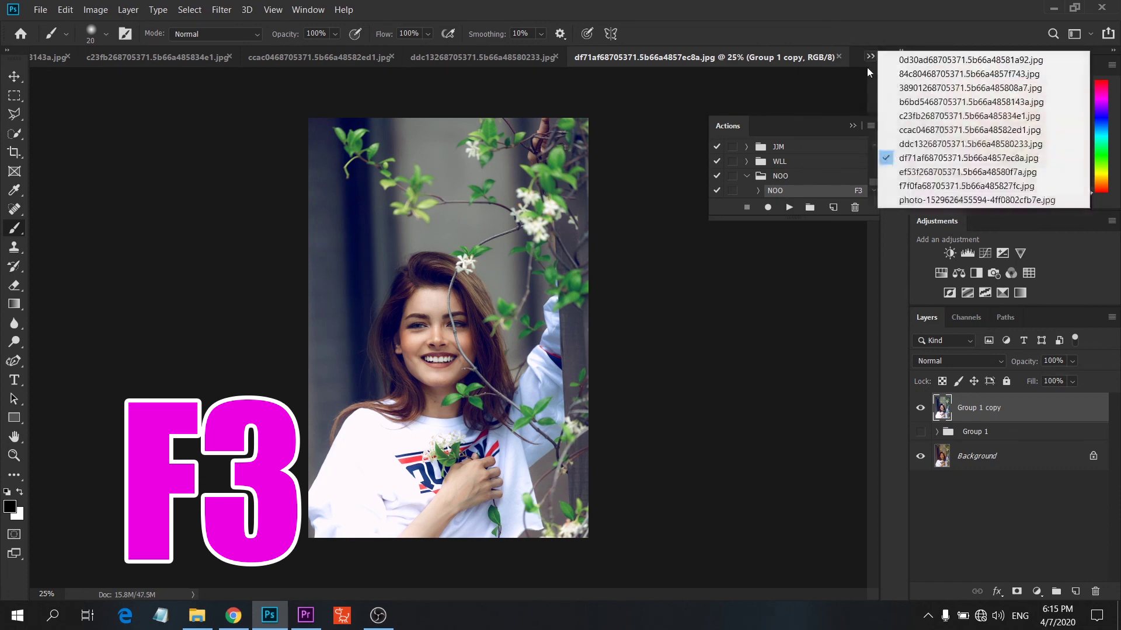
click(904, 174)
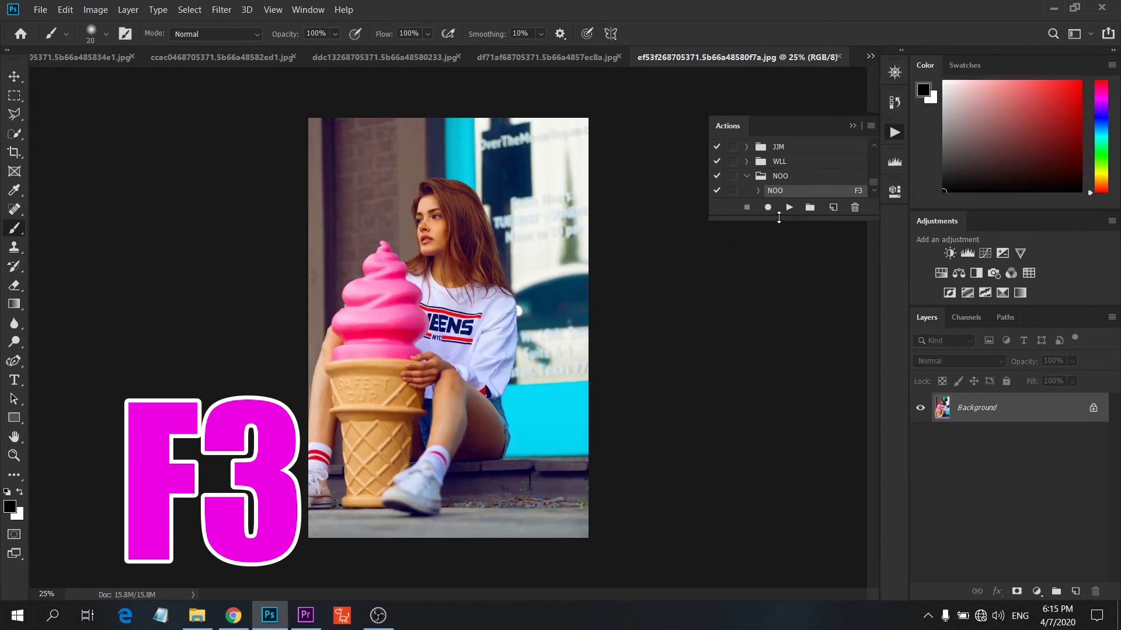
click(789, 208)
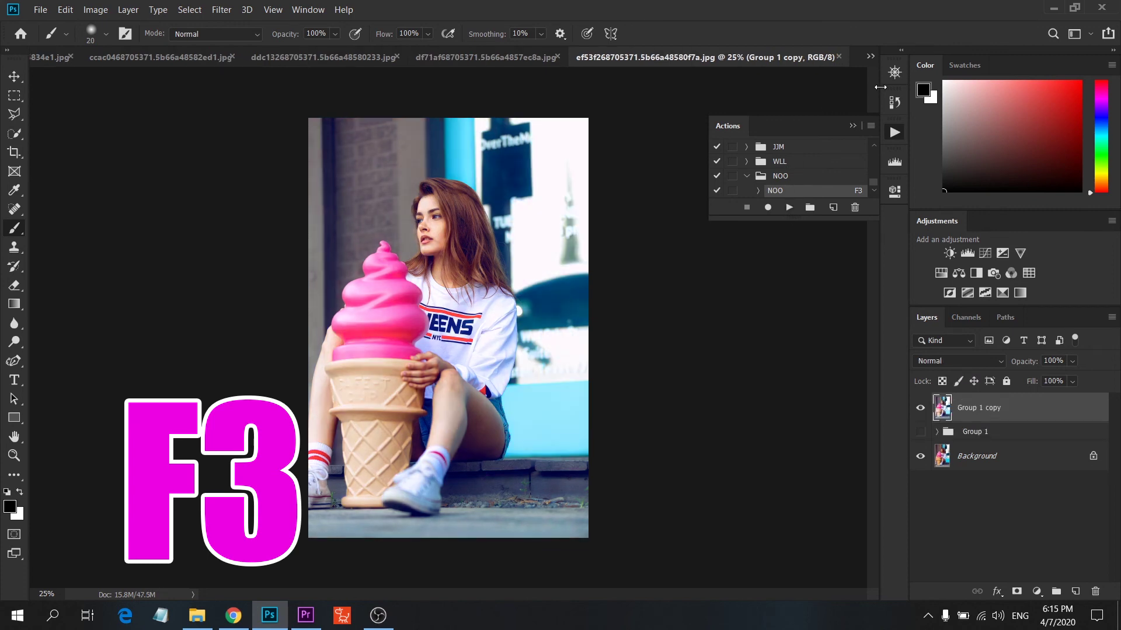
click(870, 56)
click(899, 189)
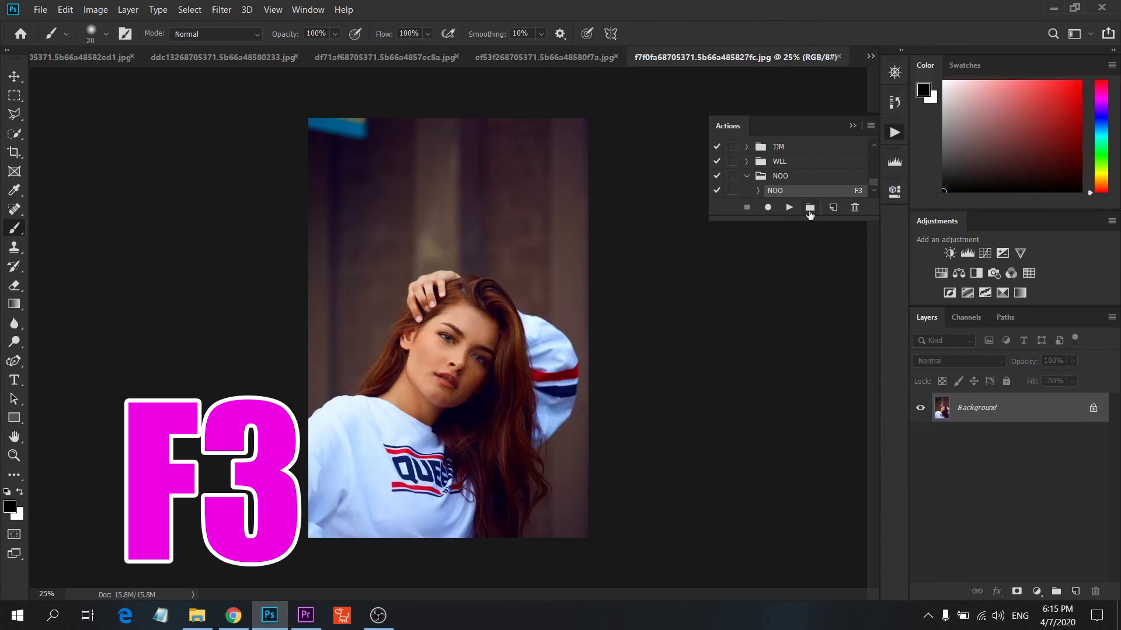
click(788, 208)
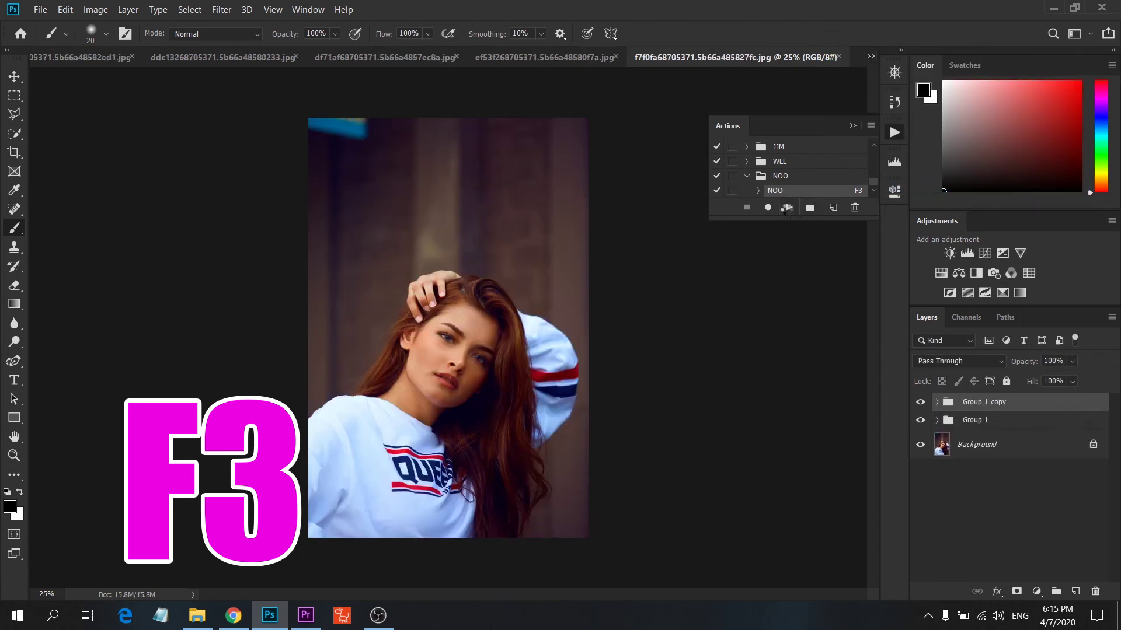
click(869, 56)
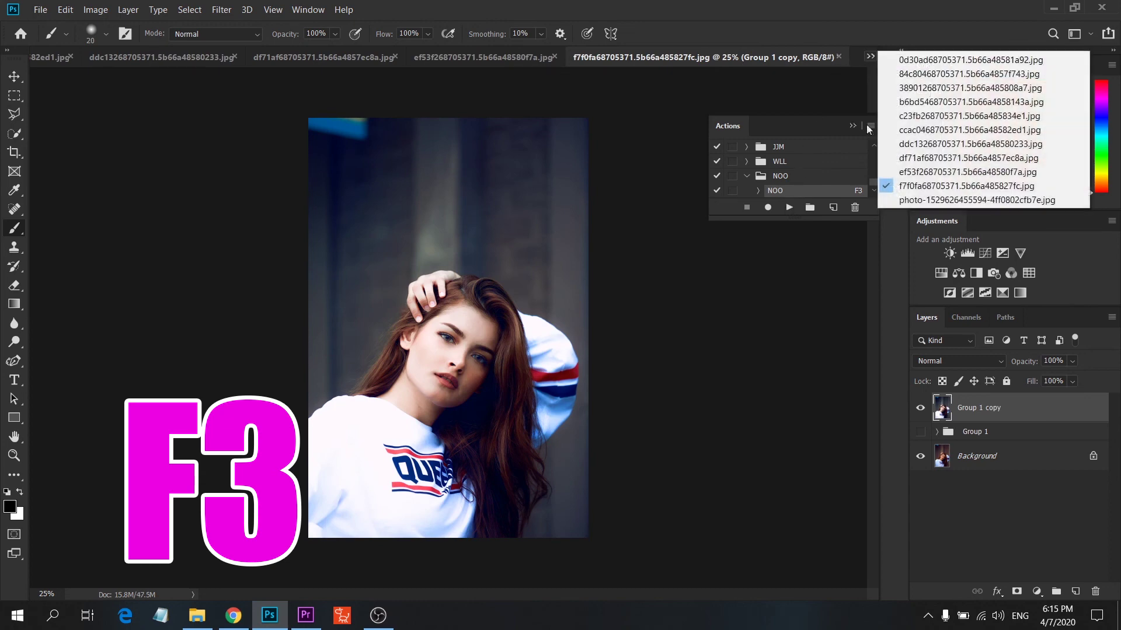
click(981, 200)
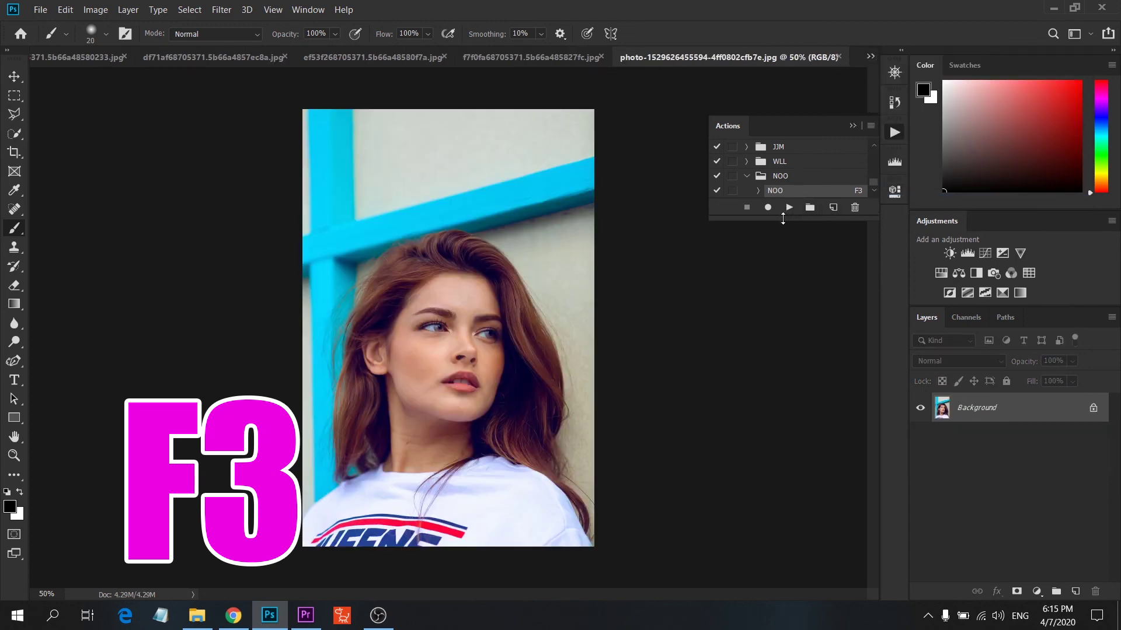
click(786, 208)
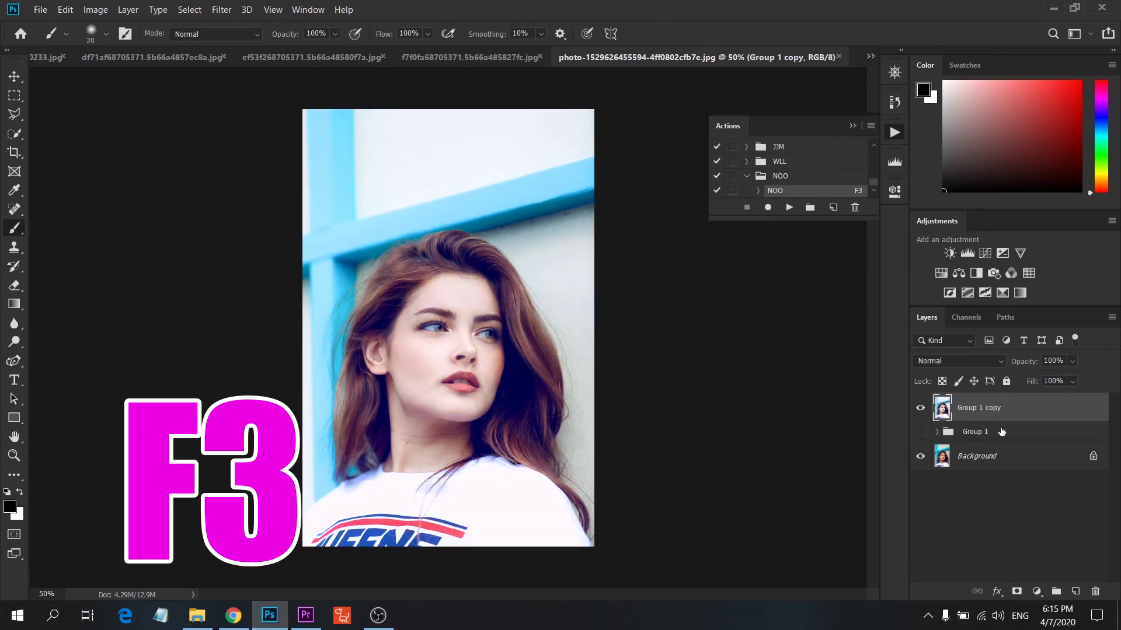
click(1072, 381)
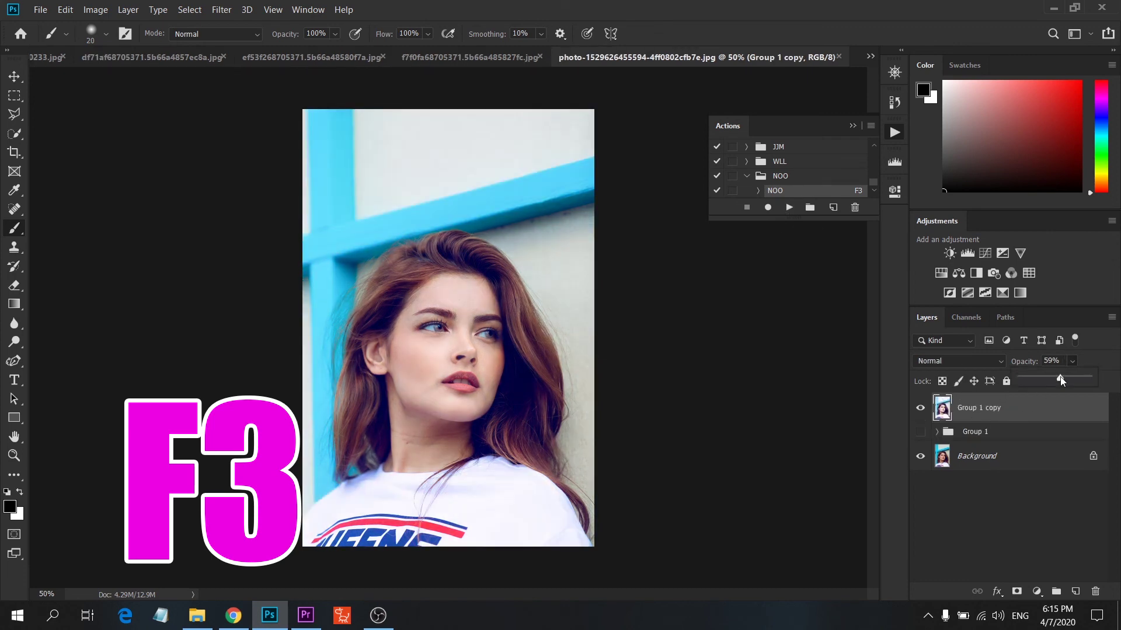